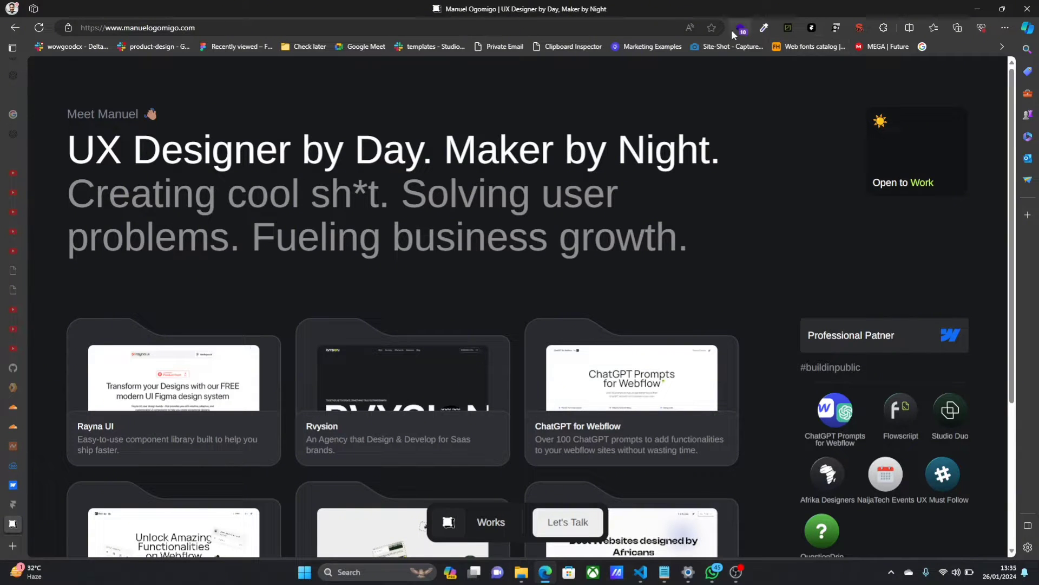
# Confirm with Wappalyzer that the portfolio site runs on Webflow, cross-checking the Webflow dashboard.
pyautogui.click(93, 28)
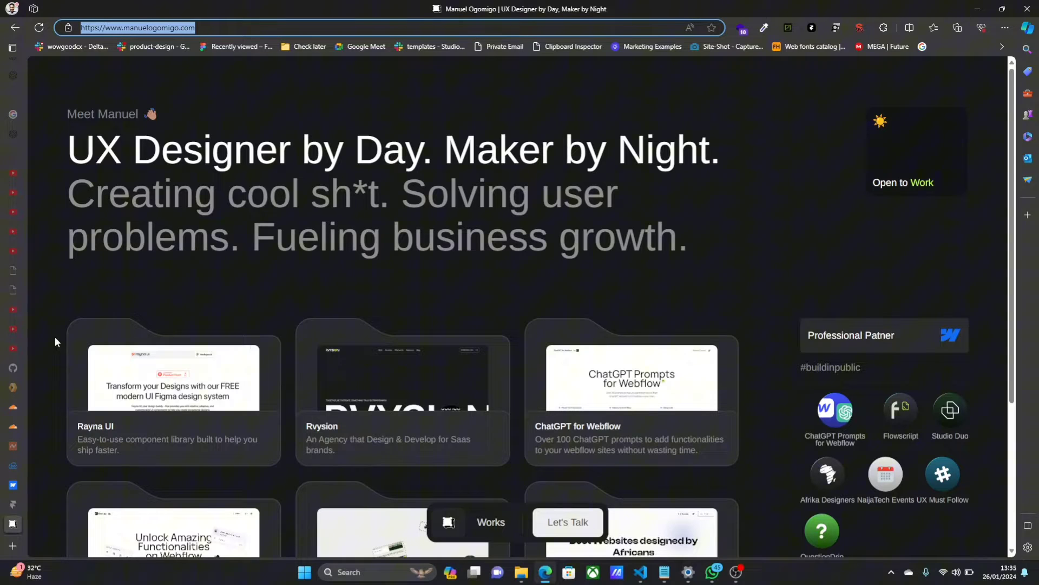
pyautogui.click(741, 29)
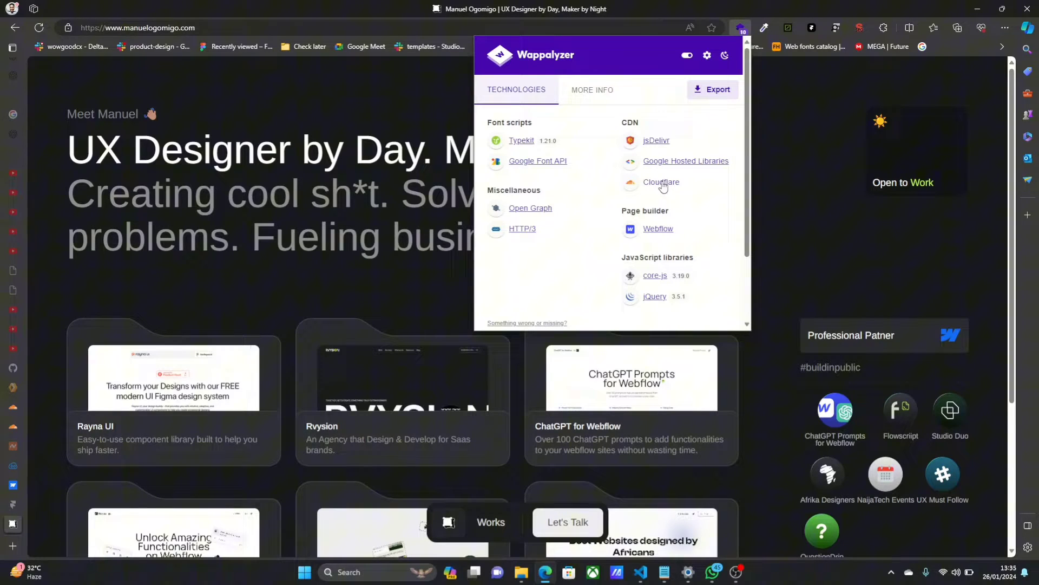
pyautogui.press('Escape')
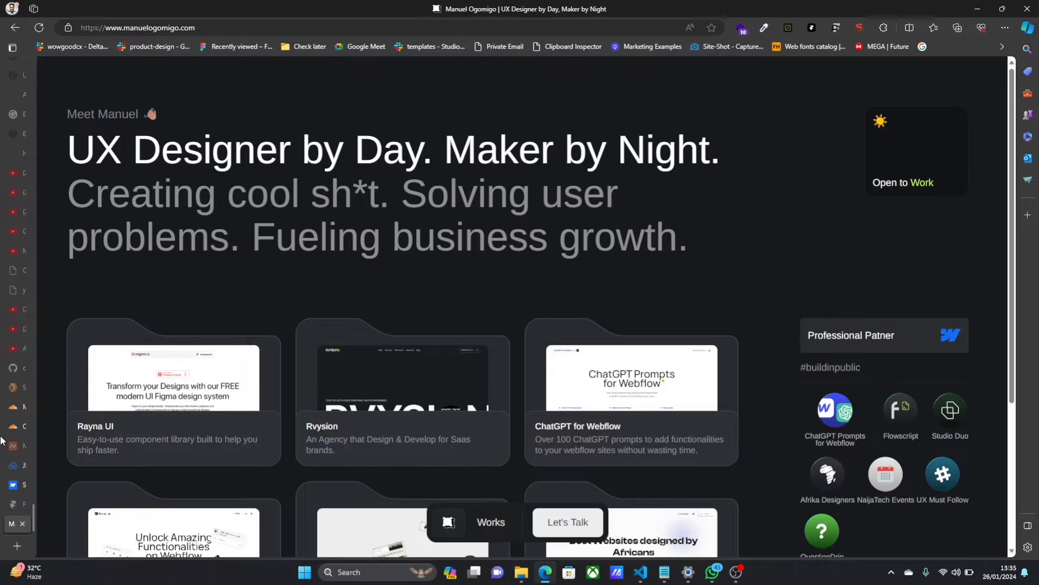
pyautogui.click(38, 486)
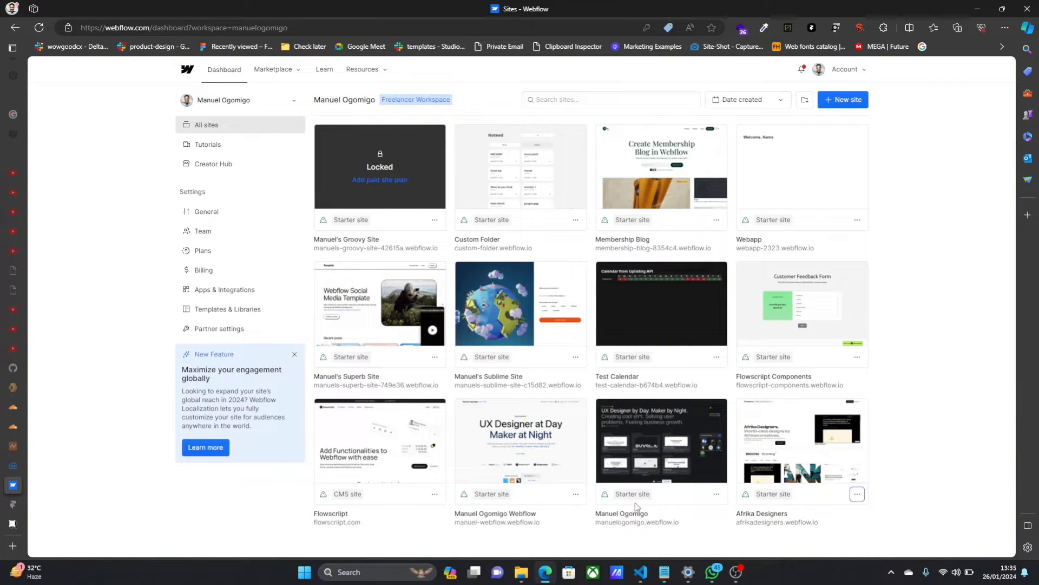
pyautogui.click(12, 524)
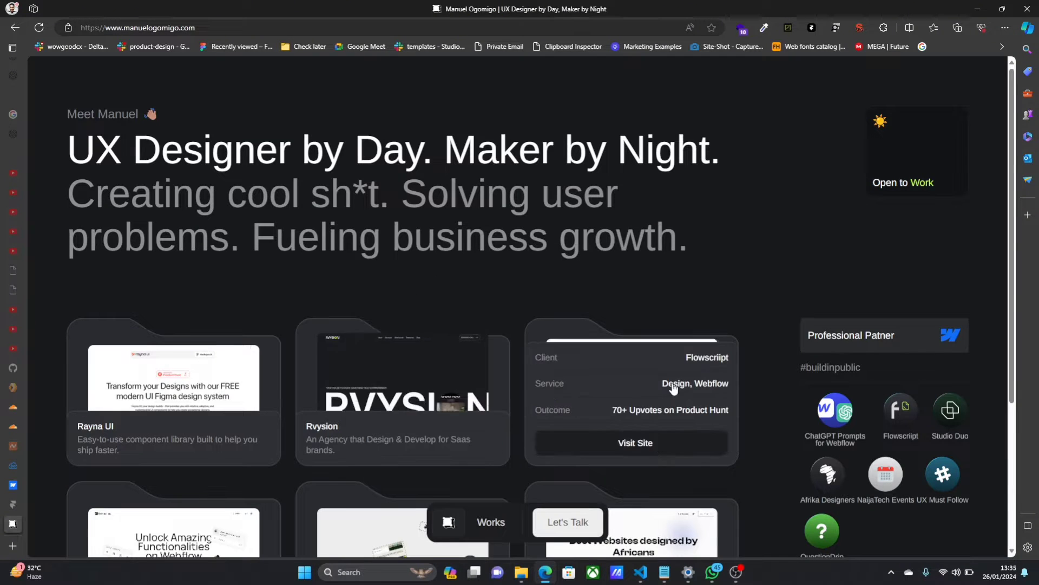
pyautogui.scroll(-3, 673, 388)
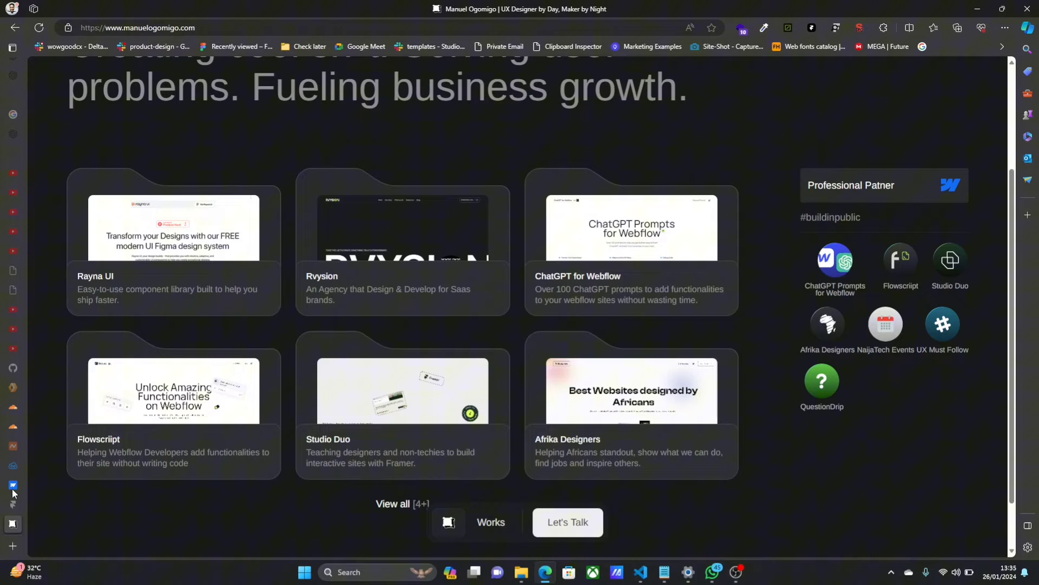
# Return to Workers & Pages Overview in Cloudflare and start creating a new Worker application.
pyautogui.moveTo(11, 488)
pyautogui.click(54, 425)
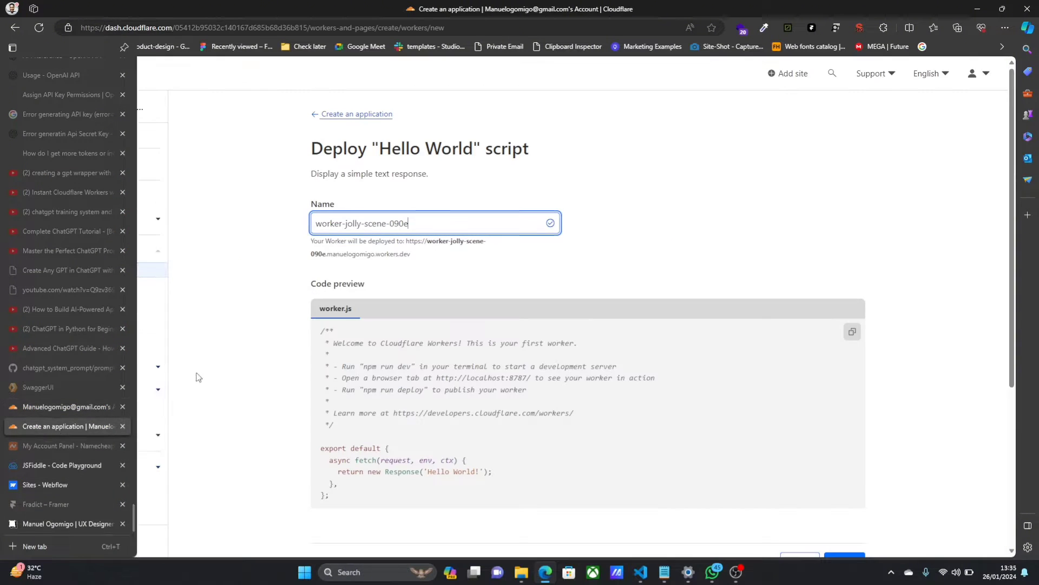
pyautogui.scroll(1, 93, 230)
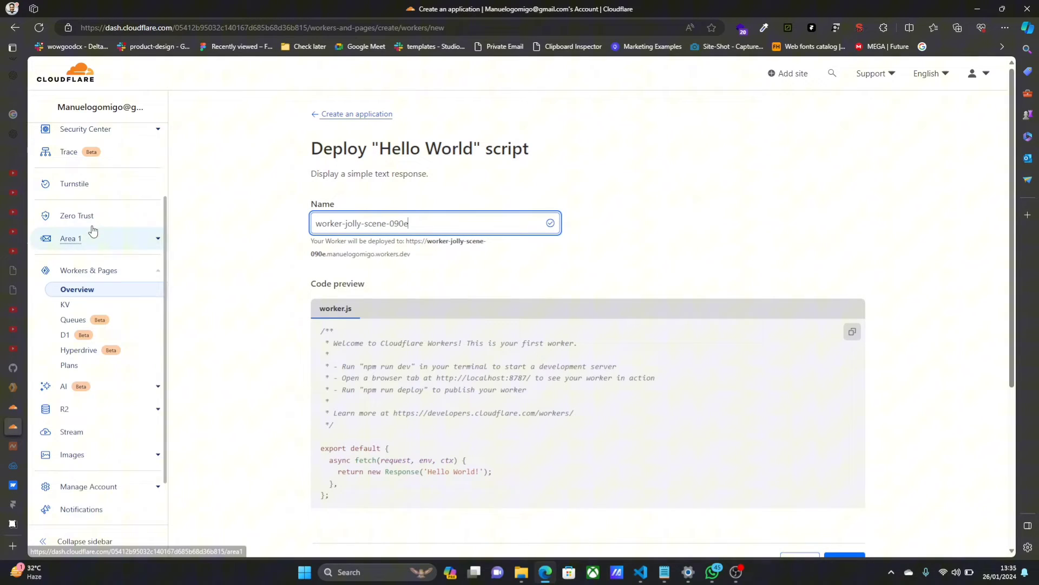
pyautogui.scroll(2, 93, 230)
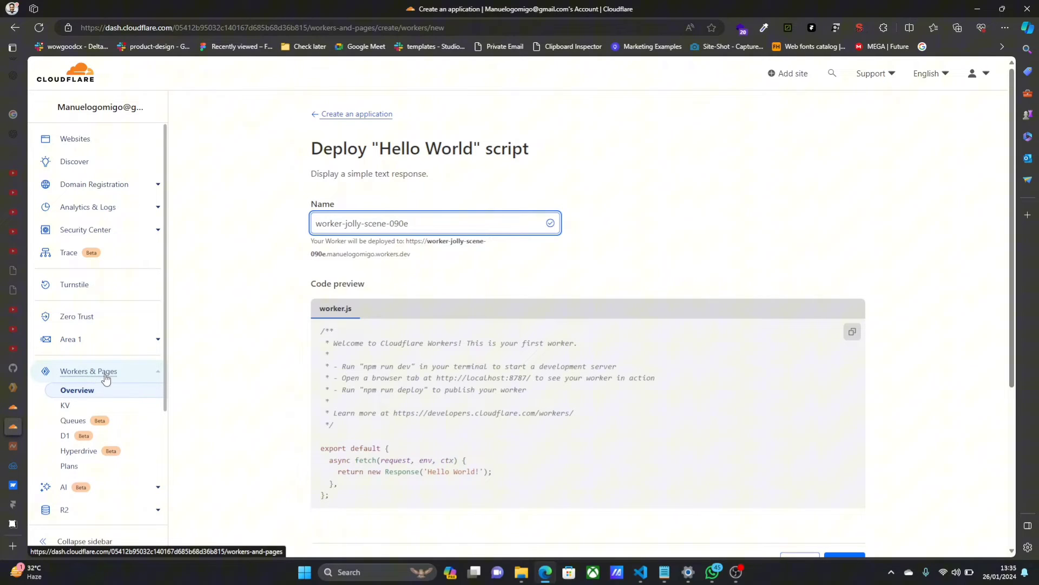
pyautogui.click(356, 115)
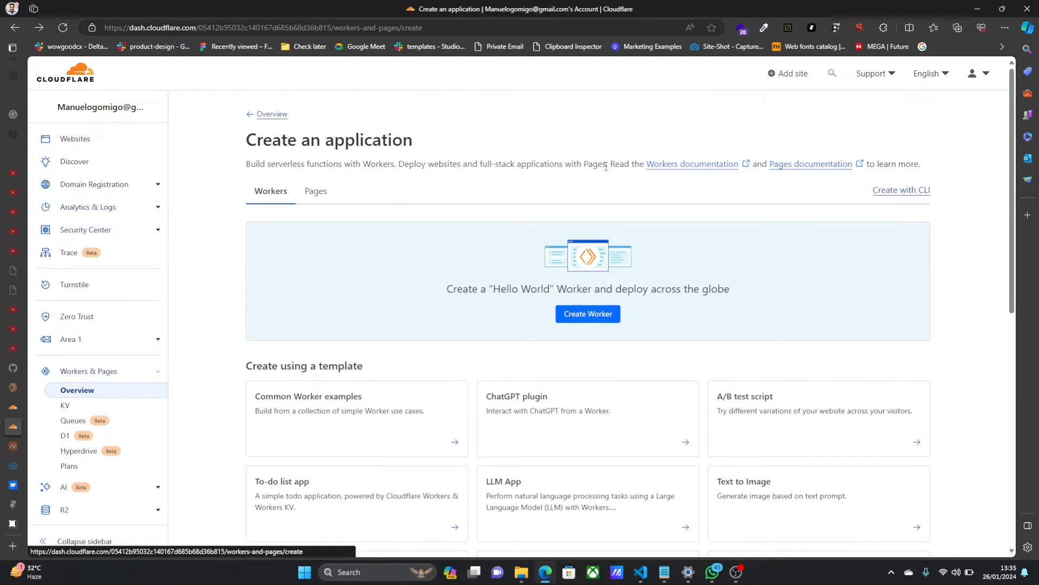
pyautogui.click(262, 118)
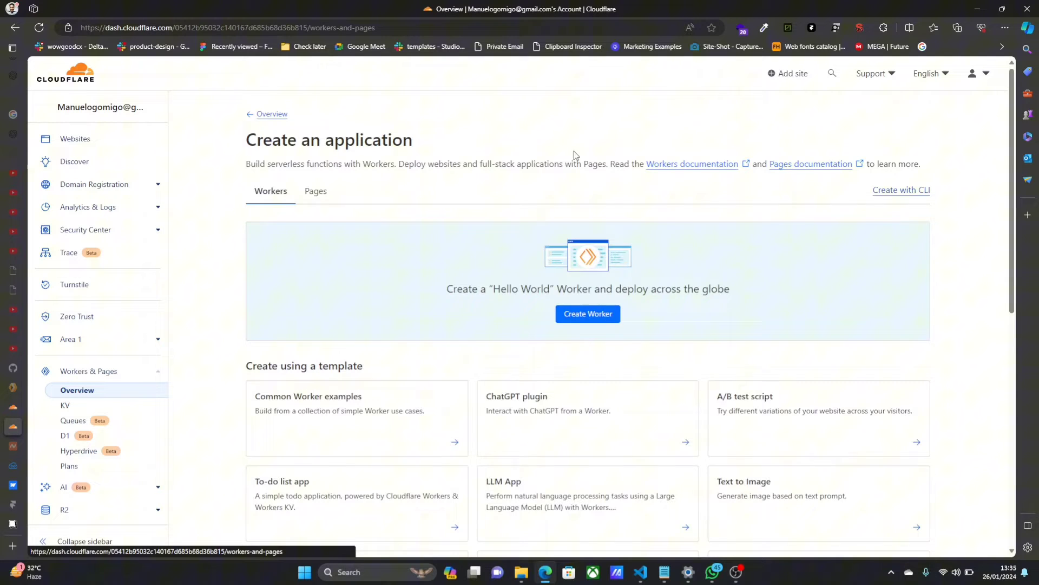
pyautogui.click(661, 157)
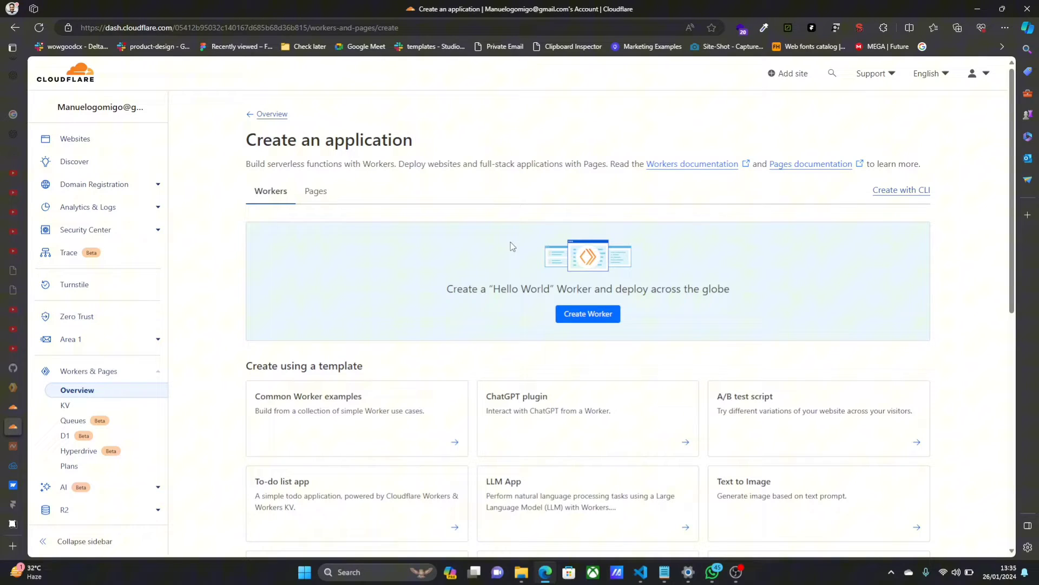
# Start a Hello World worker and name it 'afrikadesigners'.
pyautogui.click(587, 315)
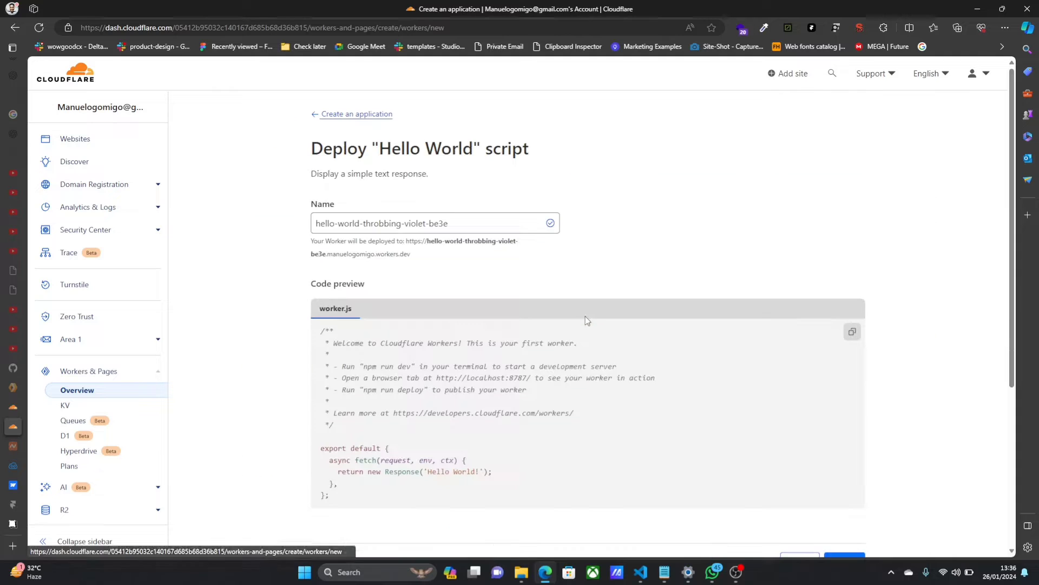
pyautogui.tripleClick(471, 222)
pyautogui.write('fl')
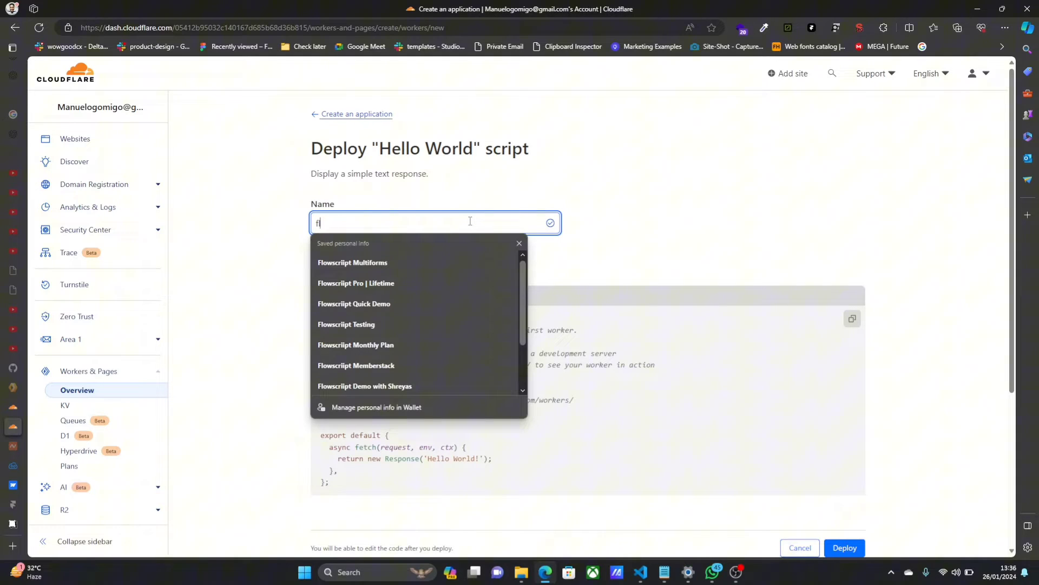
pyautogui.write('owscriiopt')
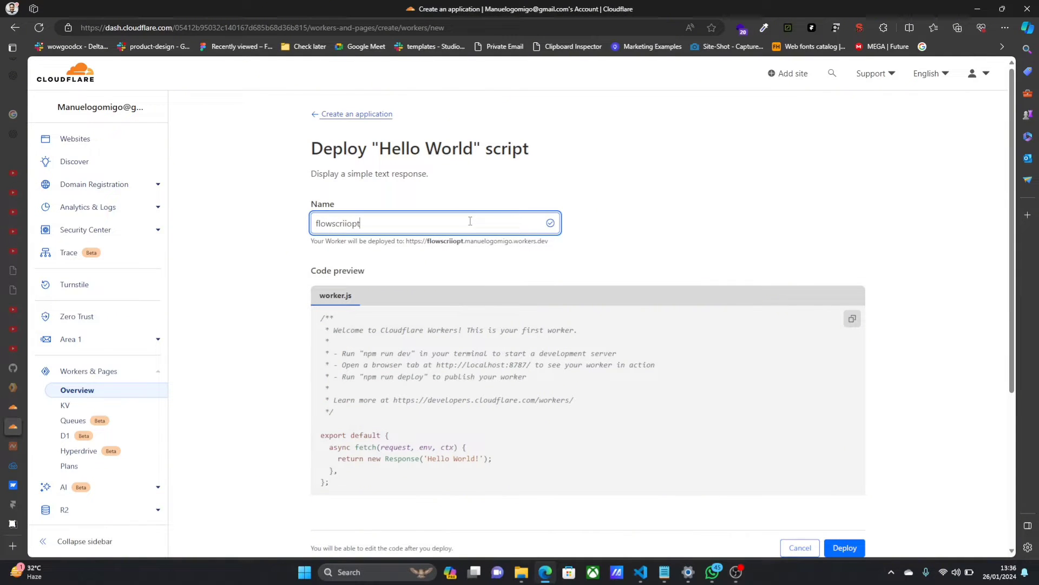
pyautogui.tripleClick(462, 222)
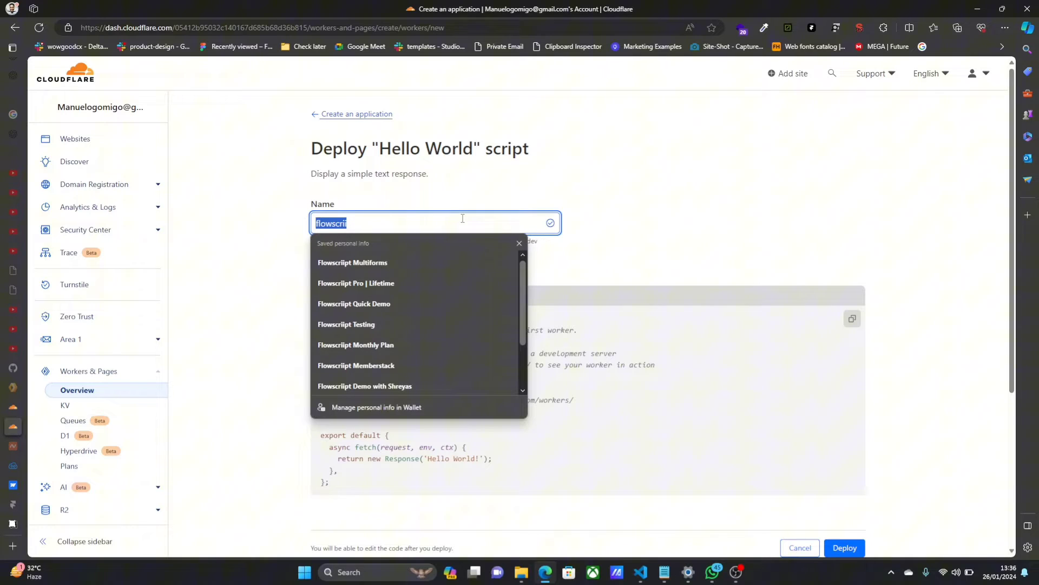
pyautogui.write('afrikc')
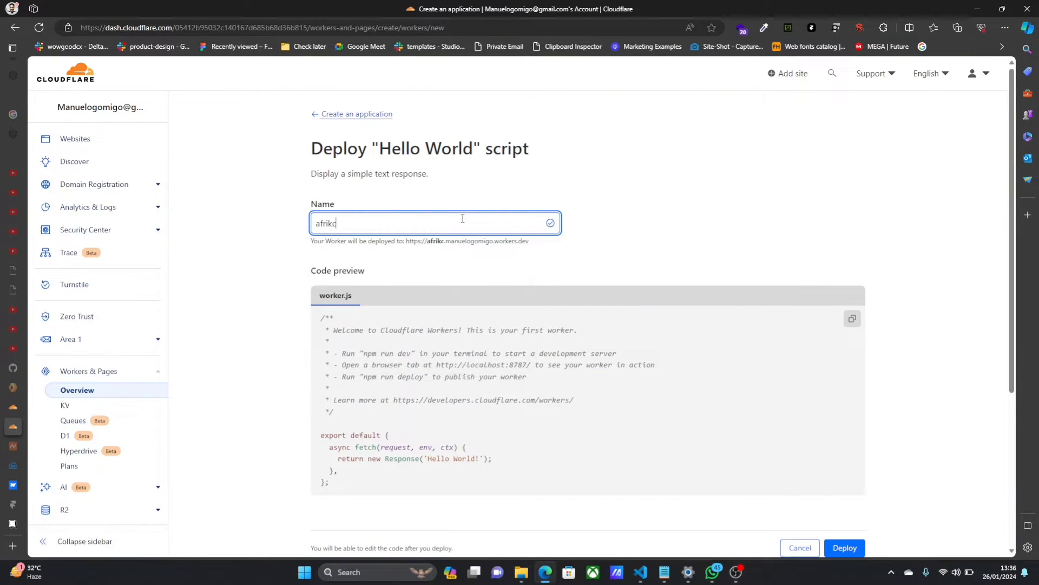
pyautogui.press('BackSpace')
pyautogui.write('adesigne')
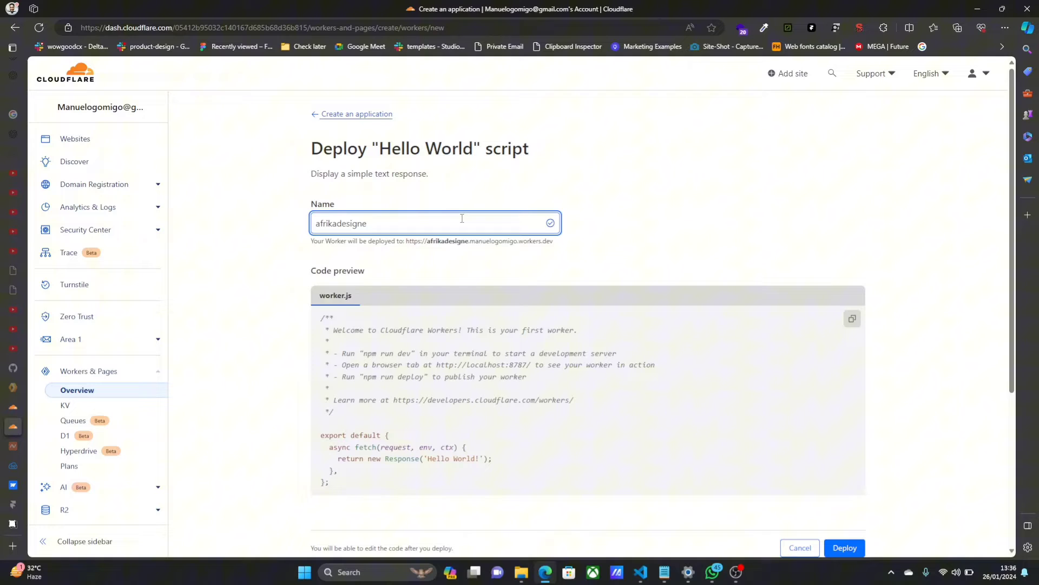
pyautogui.write('e')
pyautogui.press('BackSpace')
pyautogui.write('rs')
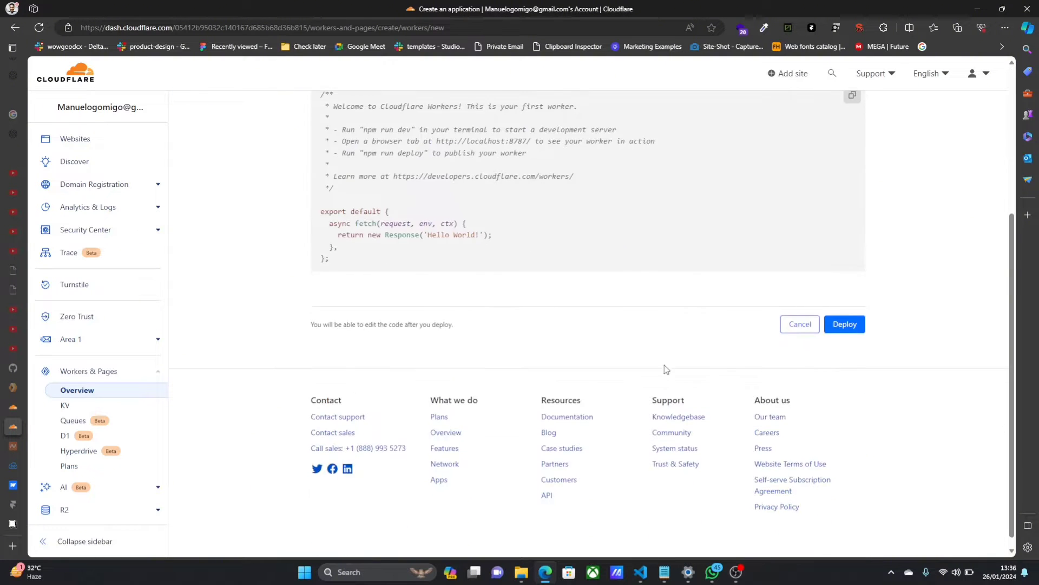
# Deploy the afrikadesigners worker and select all of the copied portfolio proxy code.
pyautogui.scroll(-5, 665, 365)
pyautogui.click(845, 324)
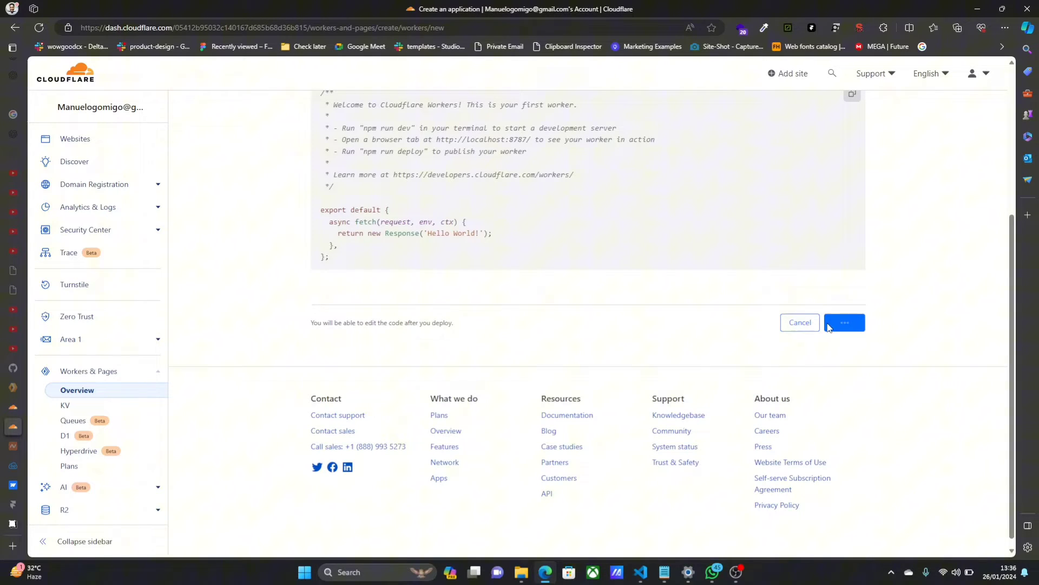
pyautogui.scroll(4, 590, 395)
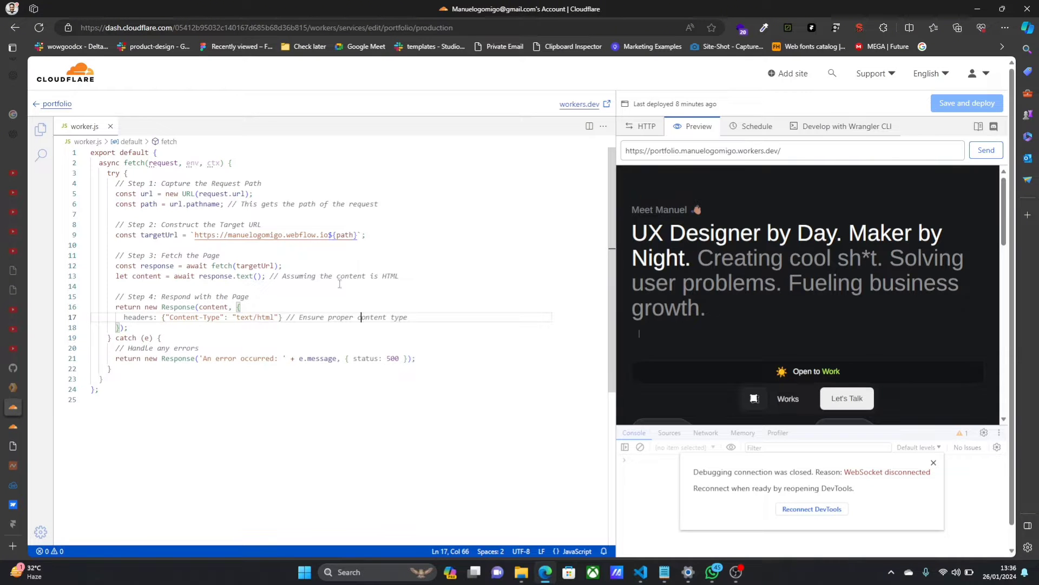
pyautogui.hotkey('ctrl', 'a')
pyautogui.hotkey('ctrl', 'c')
# Replace the new worker's Hello World code with the pasted proxy script.
pyautogui.click(13, 426)
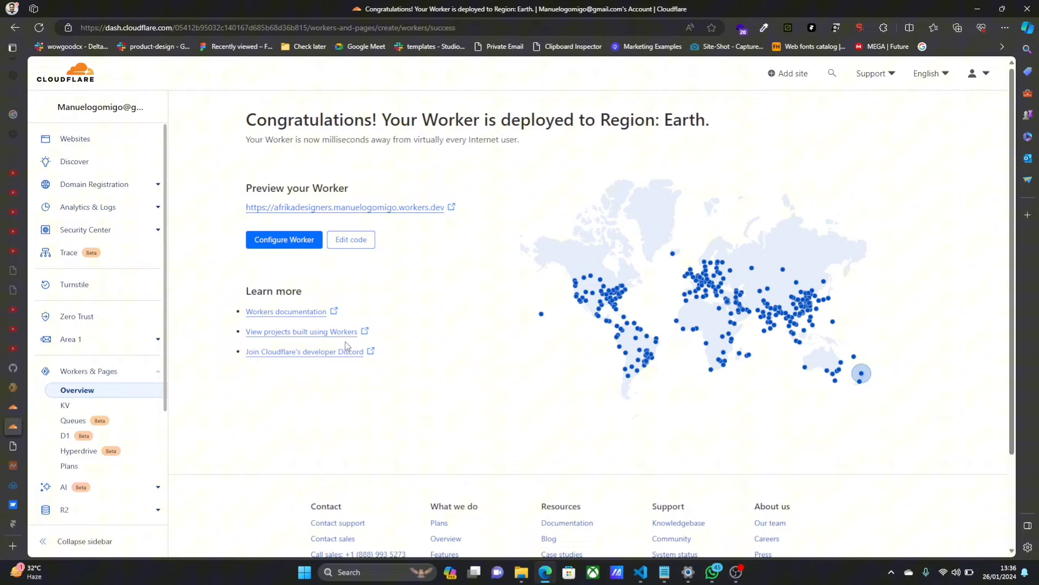
pyautogui.click(355, 241)
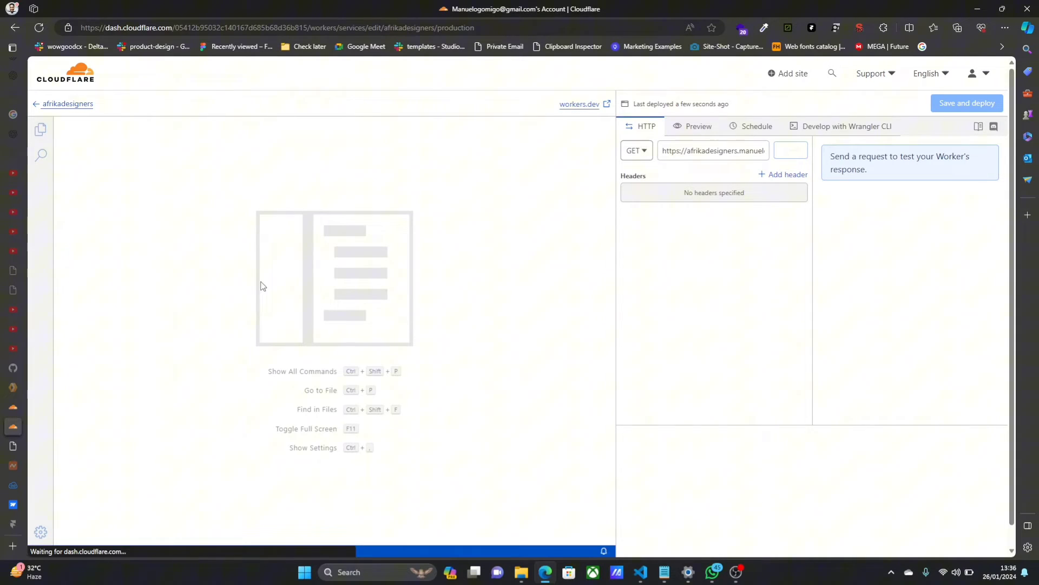
pyautogui.hotkey('ctrl', 'a')
pyautogui.hotkey('ctrl', 'v')
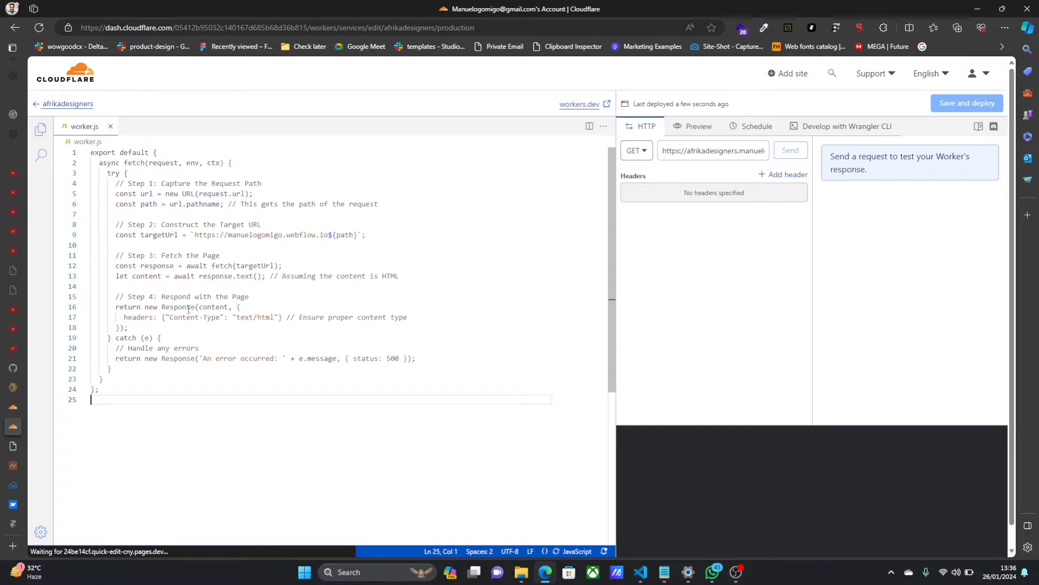
# Change the targetUrl site name from manuelogomigo to afrikadesigners.
pyautogui.moveTo(228, 235); pyautogui.dragTo(312, 235)
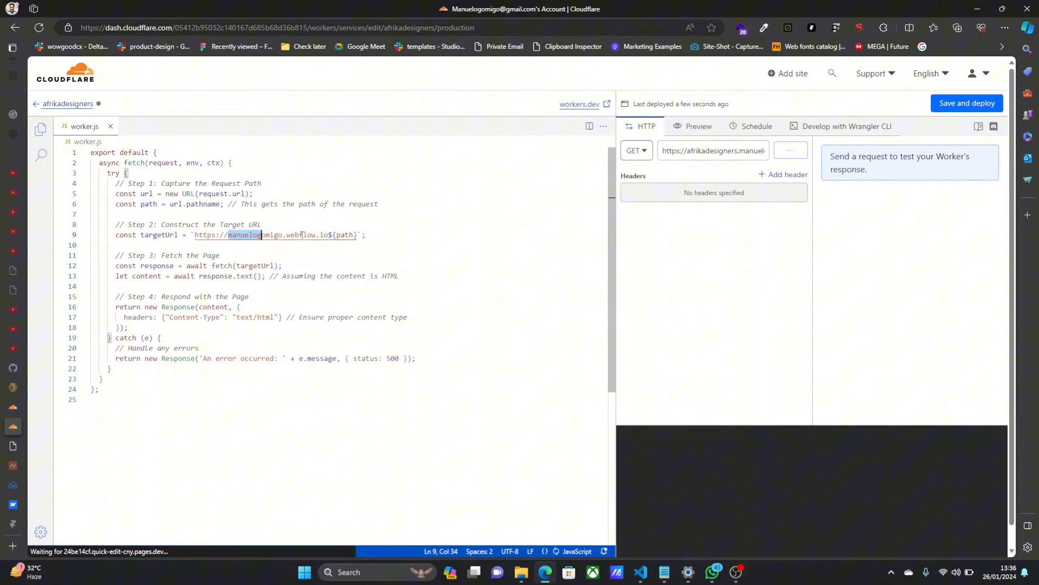
pyautogui.doubleClick(254, 234)
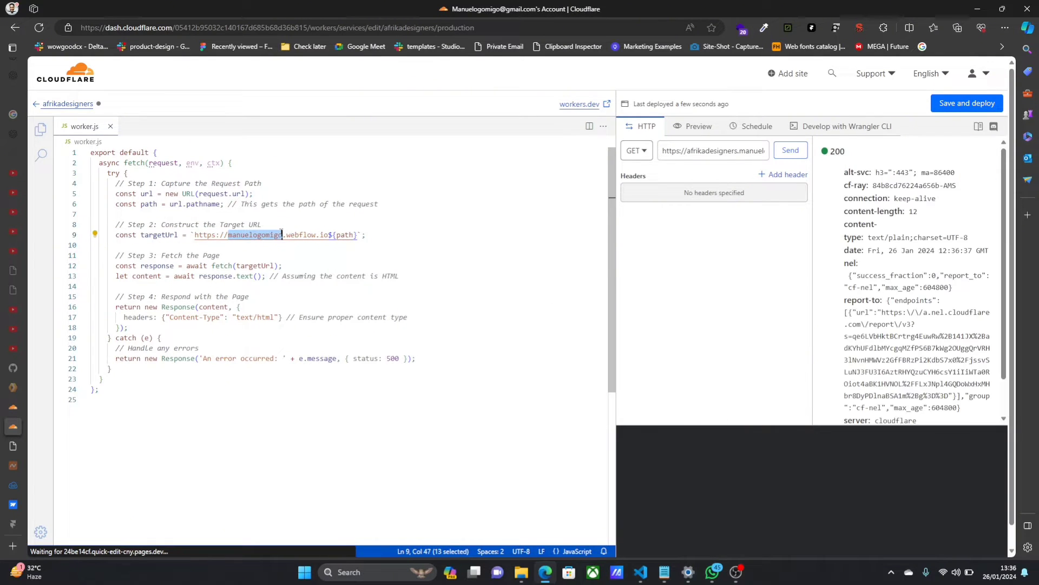
pyautogui.write('afri')
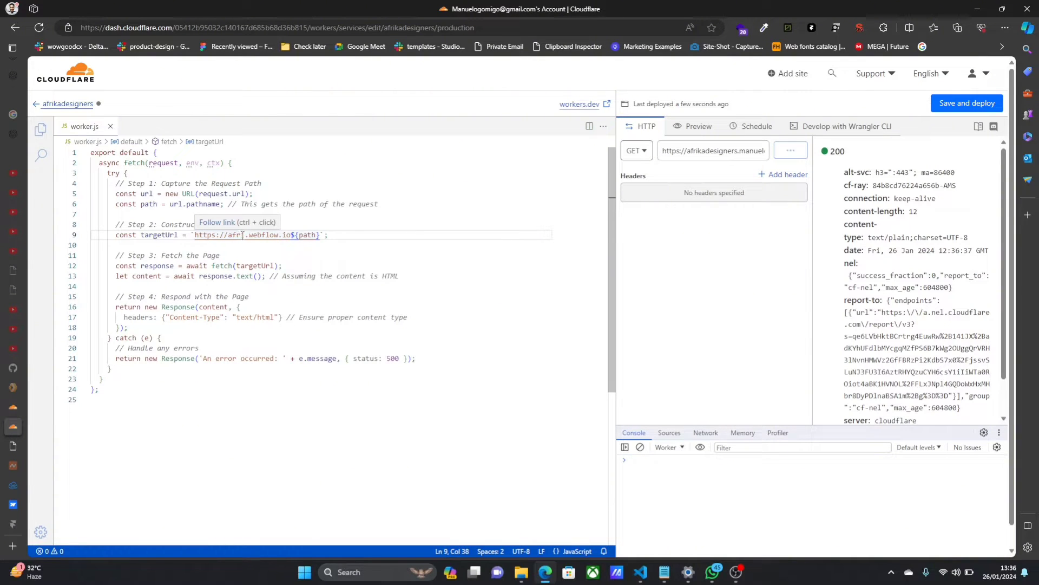
pyautogui.write('kadesi')
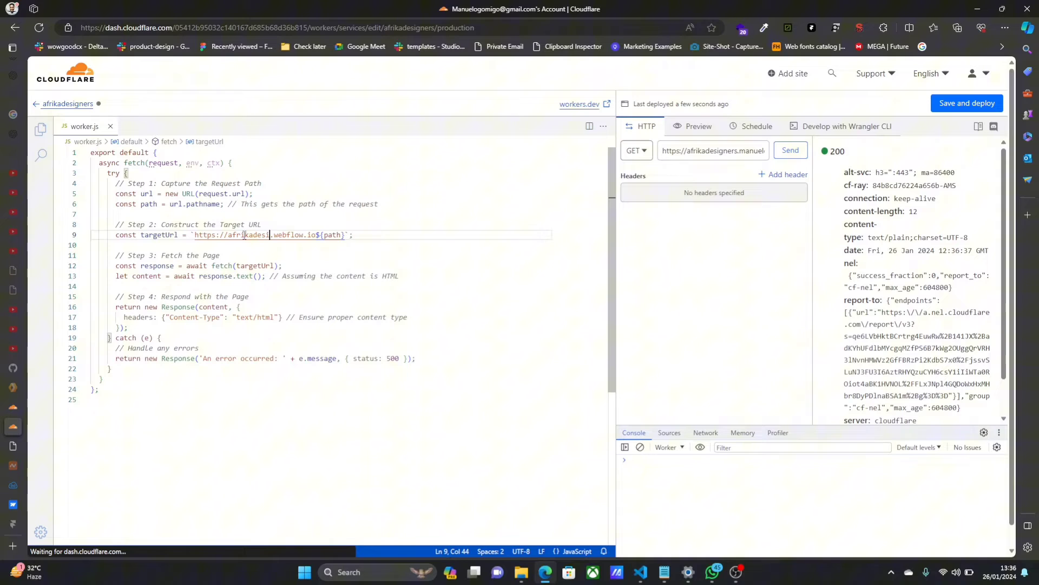
pyautogui.write('gners')
pyautogui.click(262, 265)
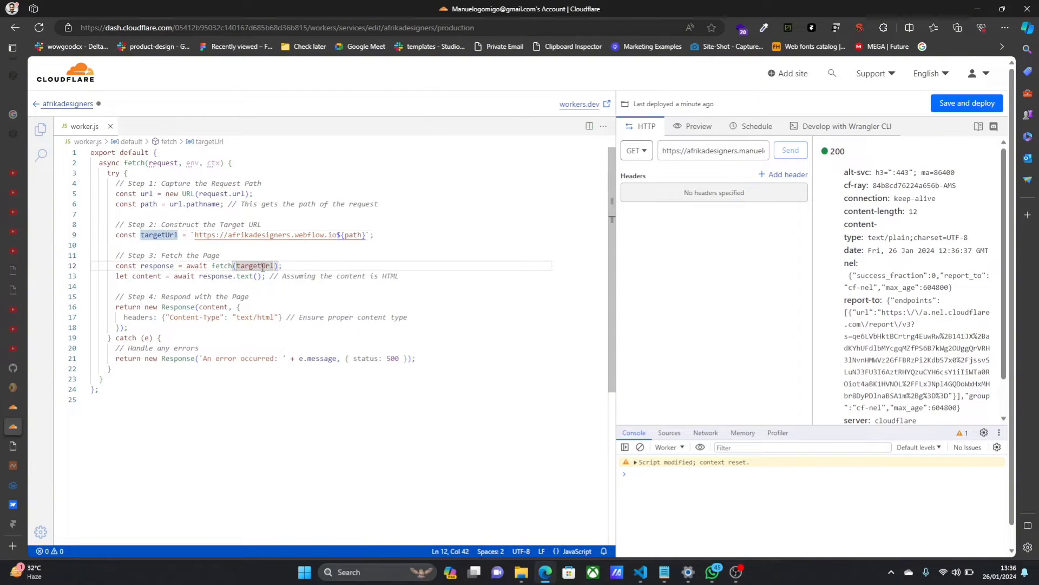
# Preview the worker and scroll through the proxied Afrika Designers site.
pyautogui.click(698, 125)
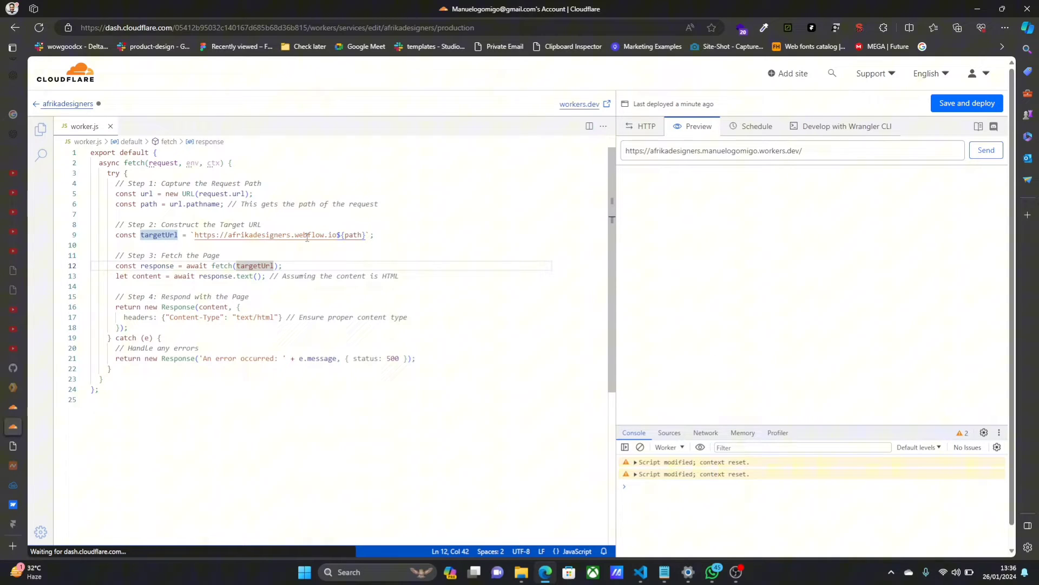
pyautogui.scroll(-5, 813, 268)
pyautogui.scroll(-1, 814, 269)
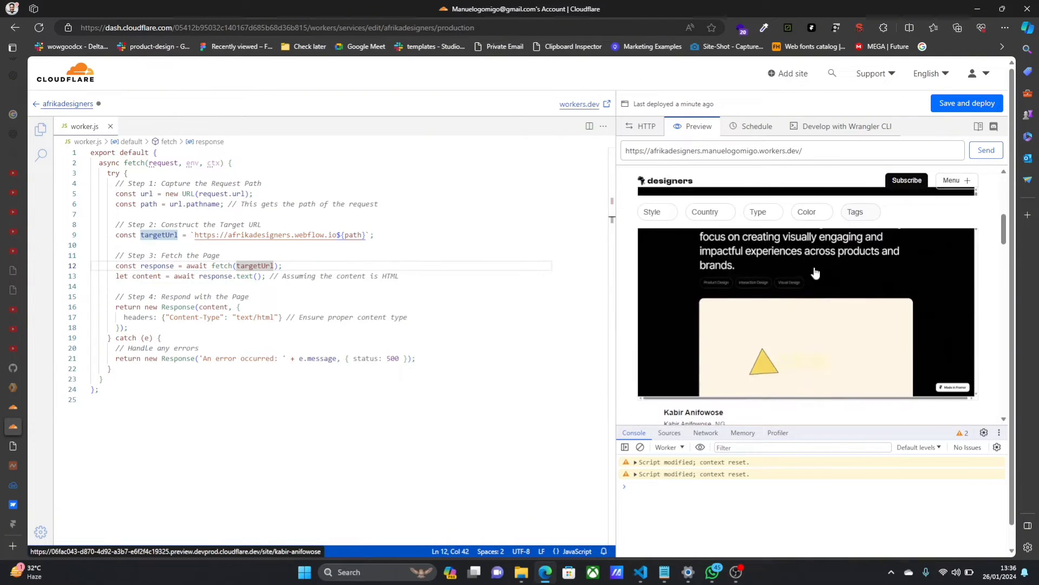
pyautogui.scroll(-3, 816, 273)
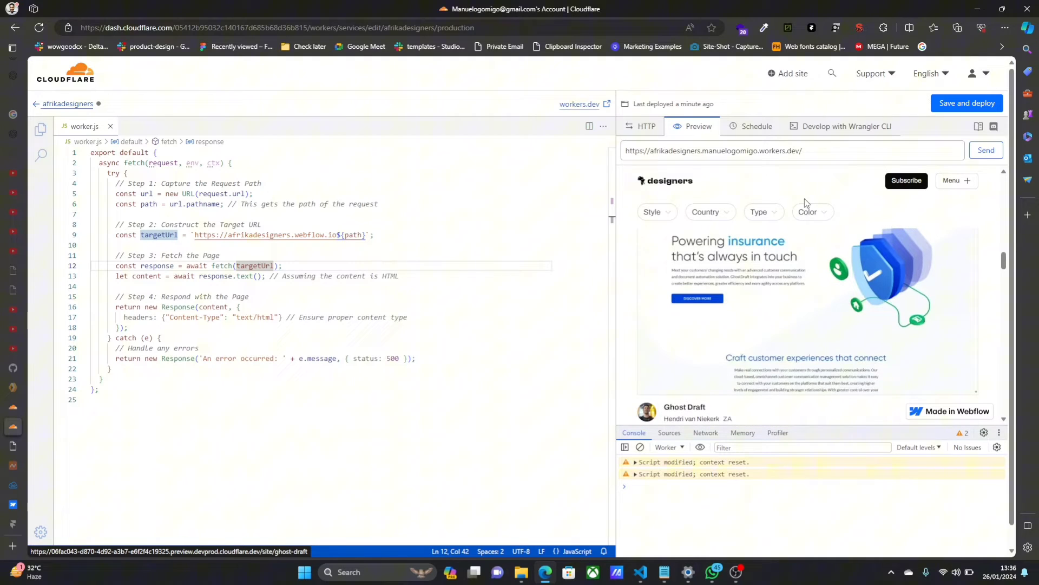
pyautogui.scroll(2, 805, 204)
pyautogui.scroll(2, 806, 209)
pyautogui.scroll(2, 806, 211)
pyautogui.scroll(1, 807, 216)
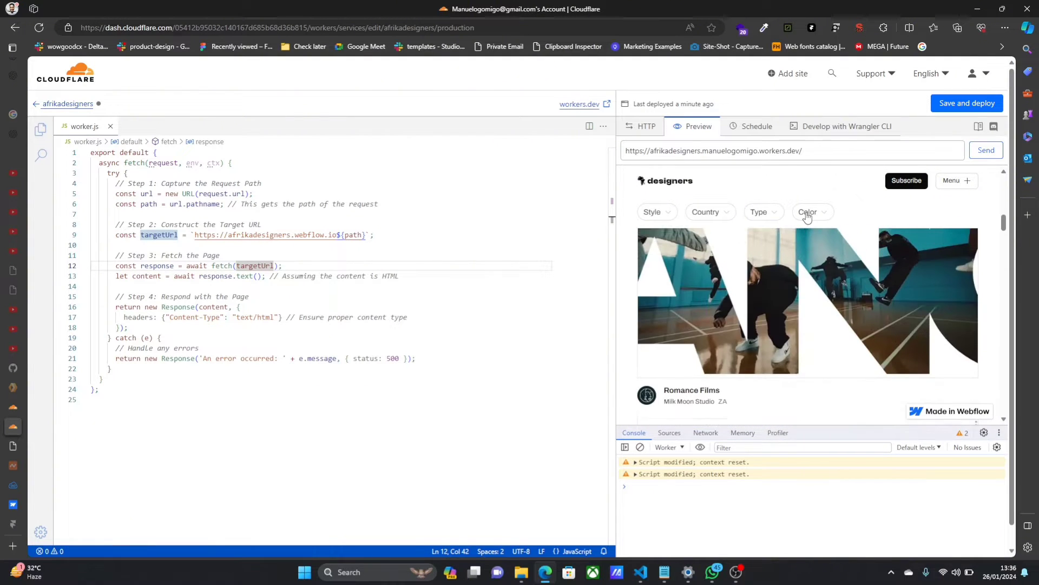
# Save and deploy the afrikadesigners proxy worker.
pyautogui.click(967, 103)
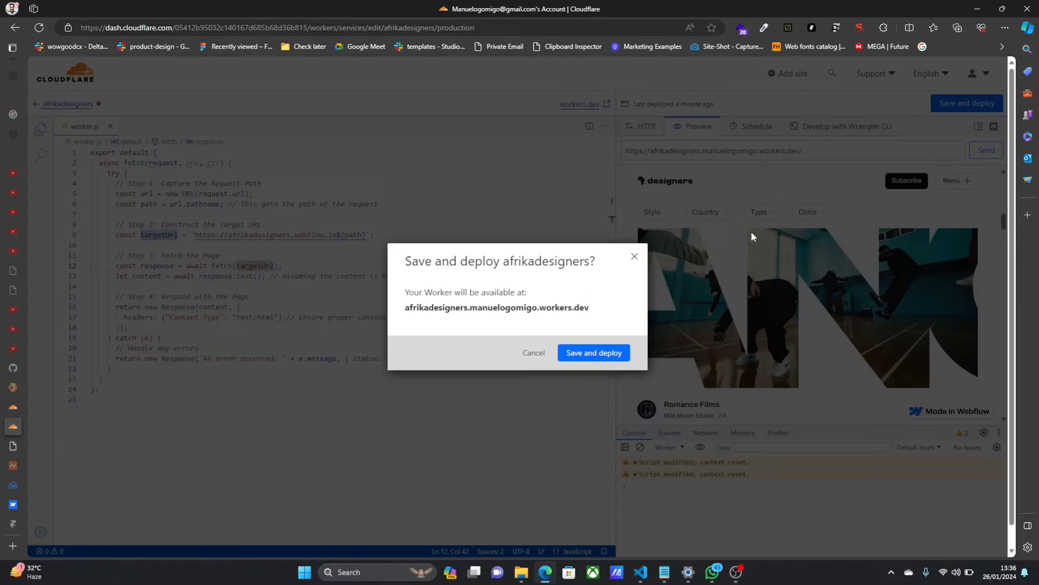
pyautogui.click(593, 352)
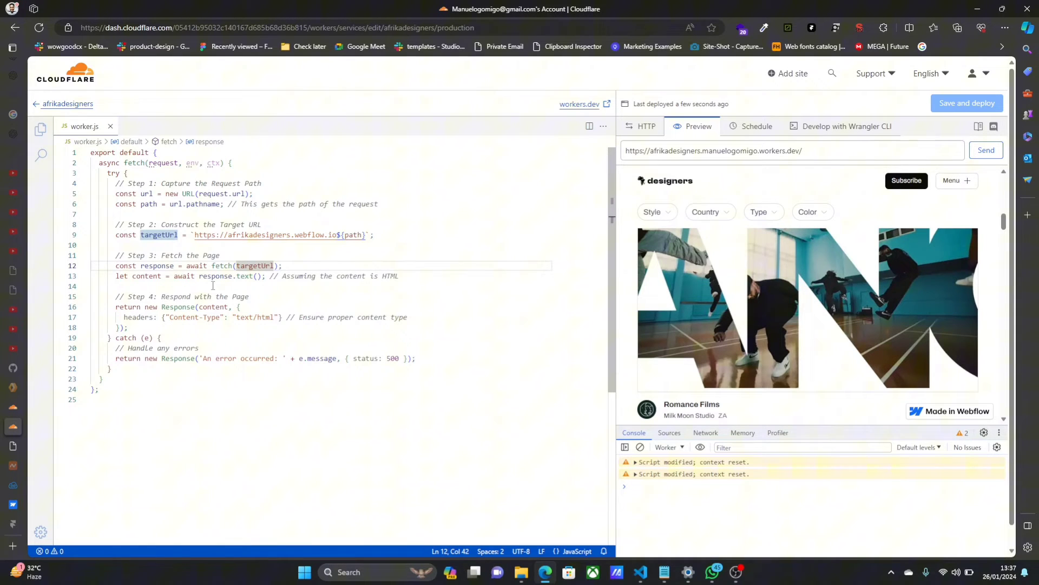
pyautogui.moveTo(227, 235); pyautogui.dragTo(288, 235)
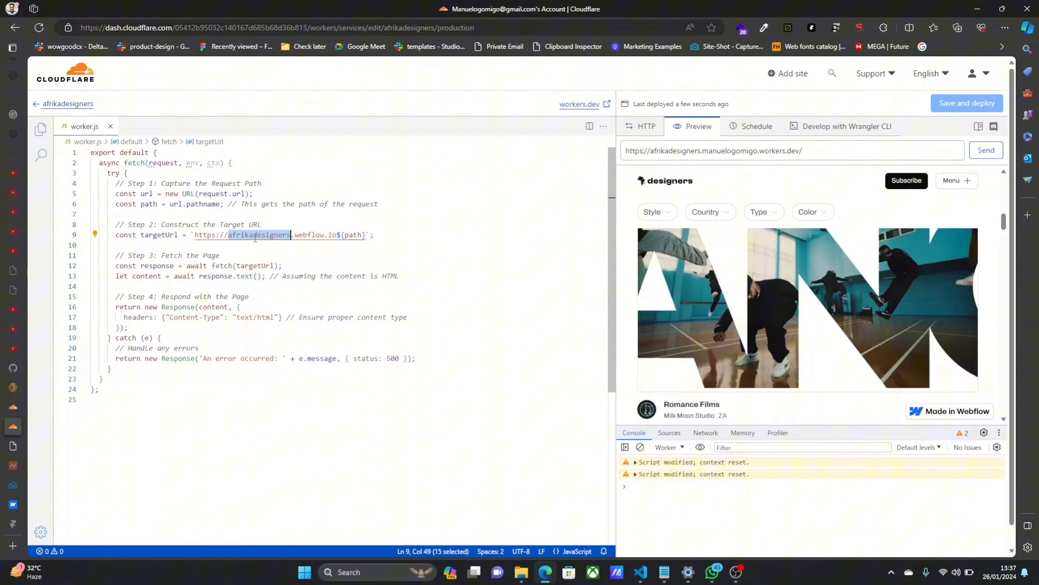
# Point the target URL at fradict.framer.website to test proxying a Framer site.
pyautogui.write('fradict')
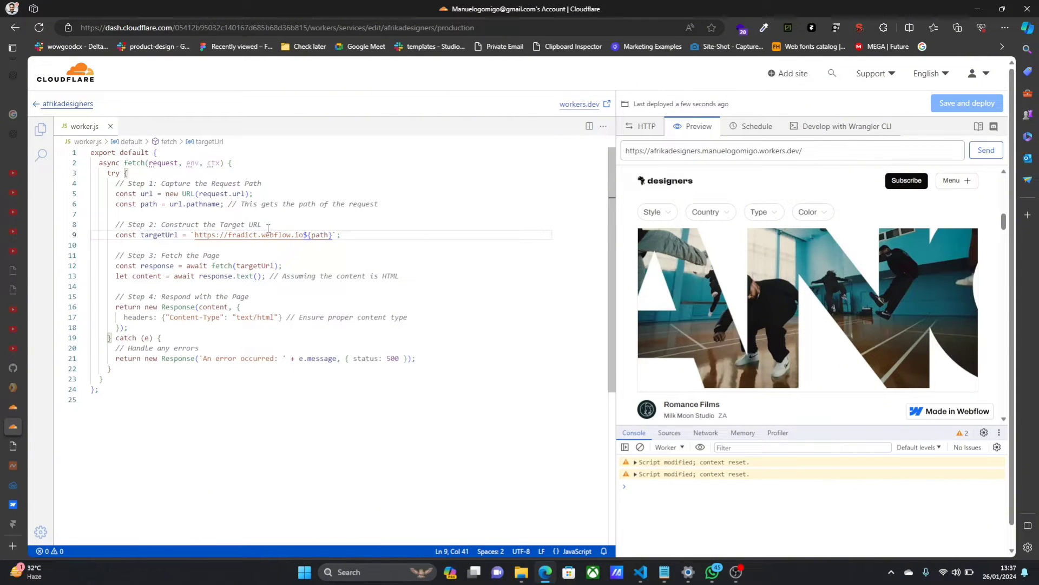
pyautogui.doubleClick(276, 235)
pyautogui.write('framer')
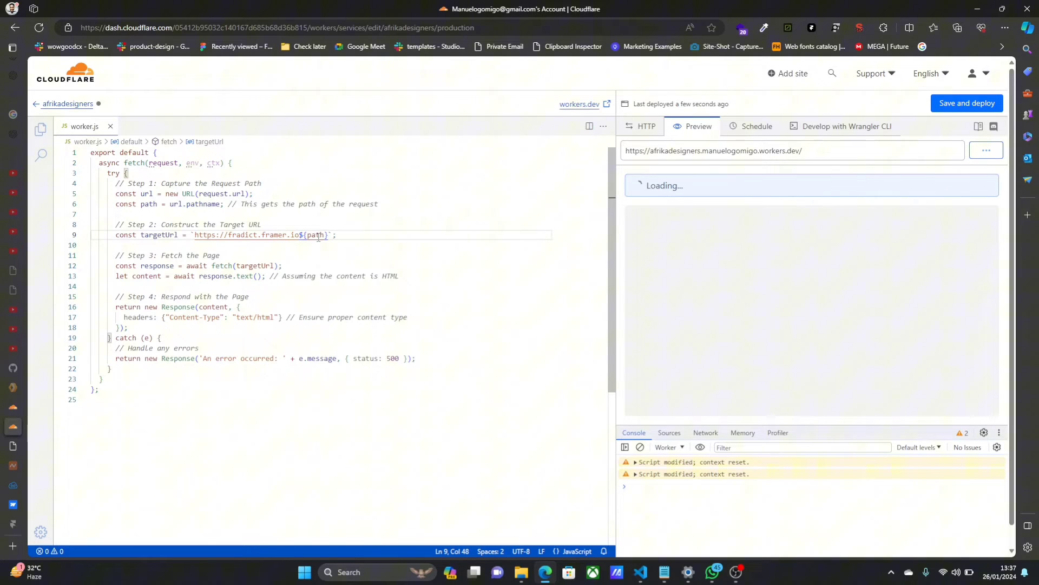
pyautogui.doubleClick(297, 234)
pyautogui.write('websit')
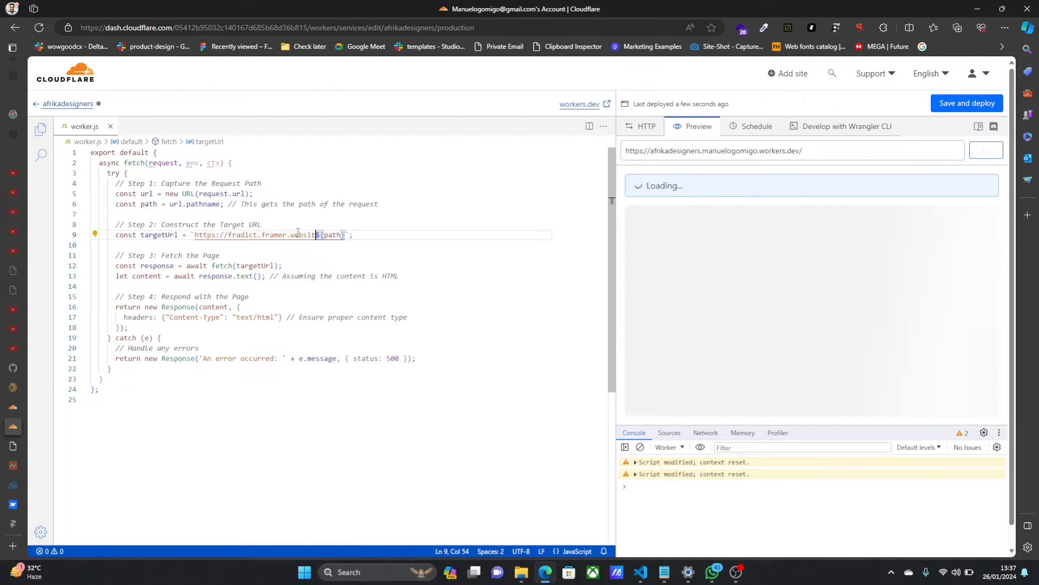
pyautogui.write('e')
pyautogui.click(407, 231)
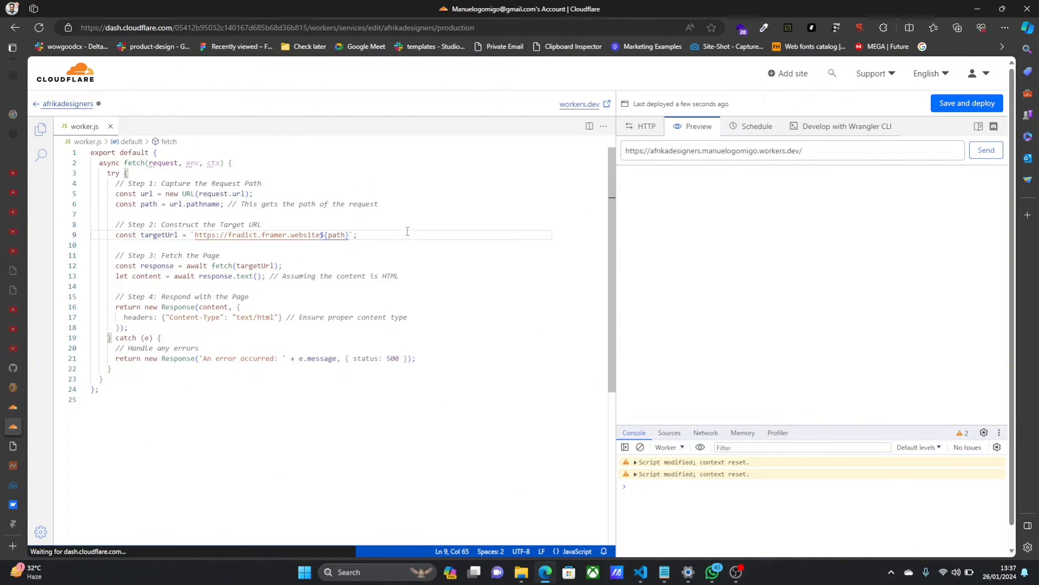
# Undo the Framer change, restoring afrikadesigners.webflow.io as the target URL.
pyautogui.scroll(-3, 792, 254)
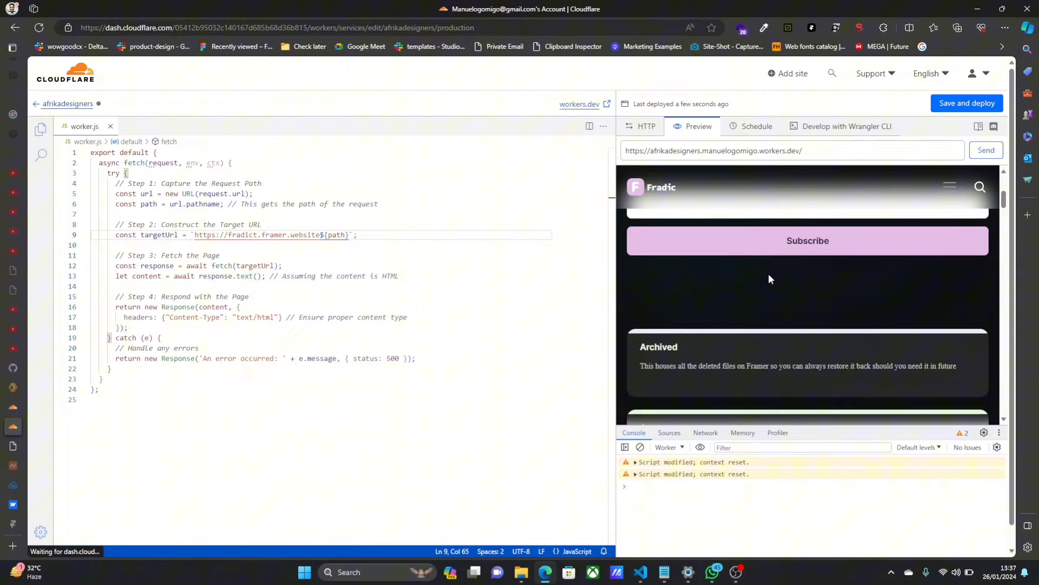
pyautogui.hotkey('ctrl', 'z')
pyautogui.hotkey('ctrl', 'z')
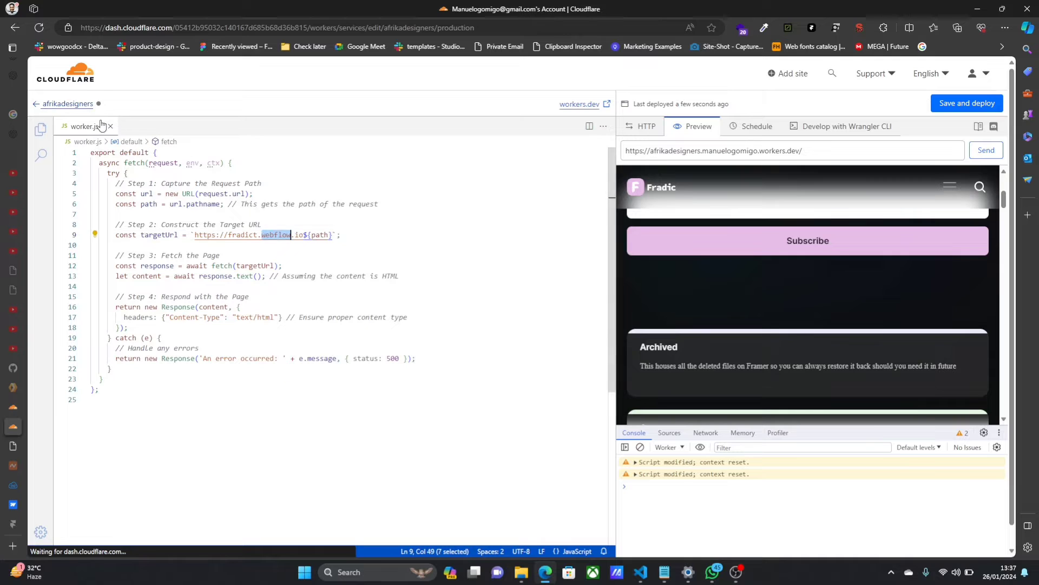
pyautogui.hotkey('ctrl', 'z')
# Leave the code editor without saving and browse the designer cards at the workers.dev address.
pyautogui.click(36, 103)
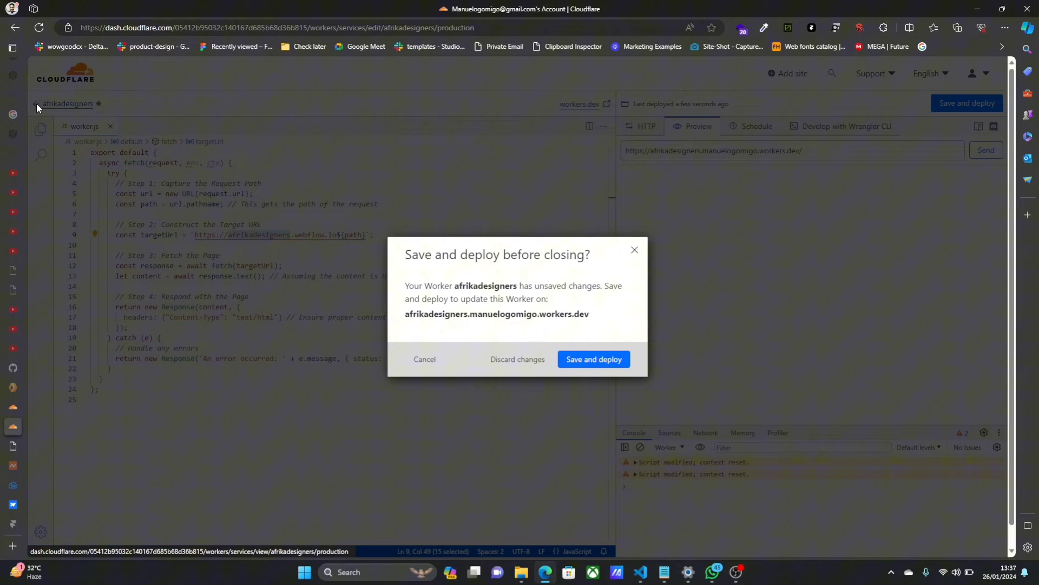
pyautogui.click(521, 360)
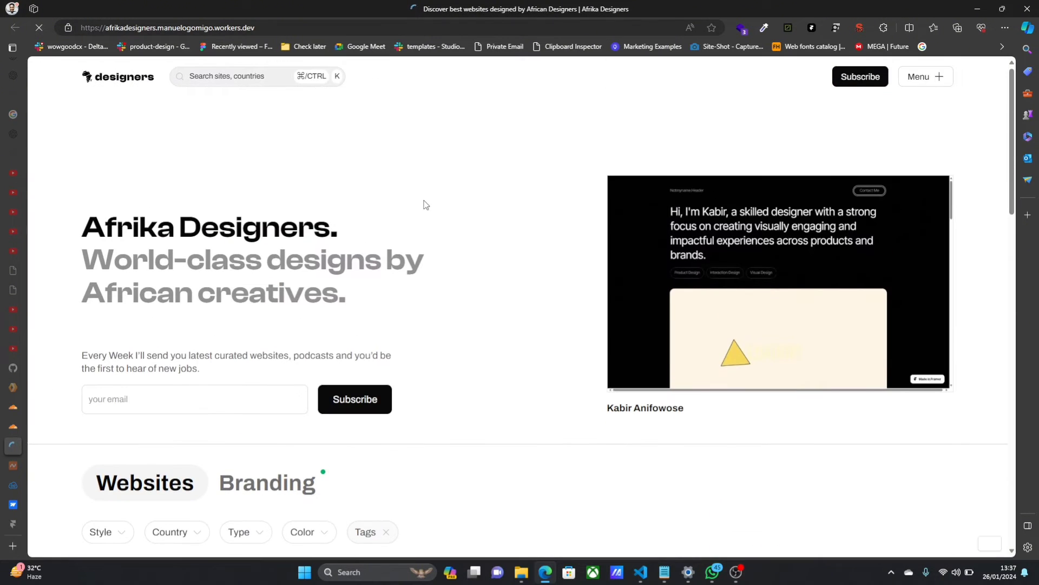
pyautogui.scroll(-4, 423, 204)
pyautogui.scroll(-8, 411, 190)
pyautogui.scroll(-8, 379, 162)
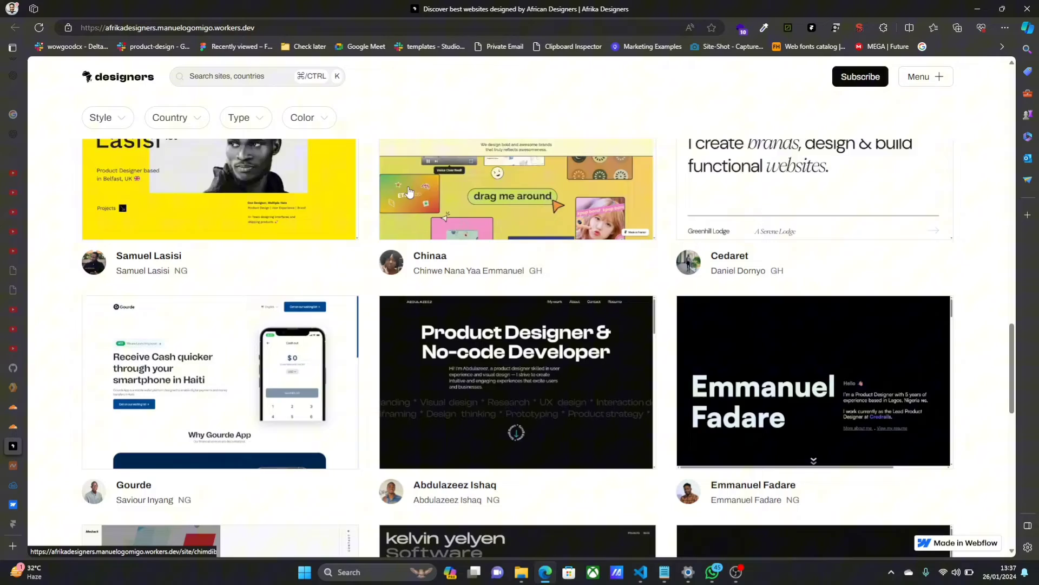
pyautogui.scroll(-2, 329, 108)
# Test the Color filter by applying Purple and then clearing it.
pyautogui.click(318, 118)
pyautogui.click(316, 200)
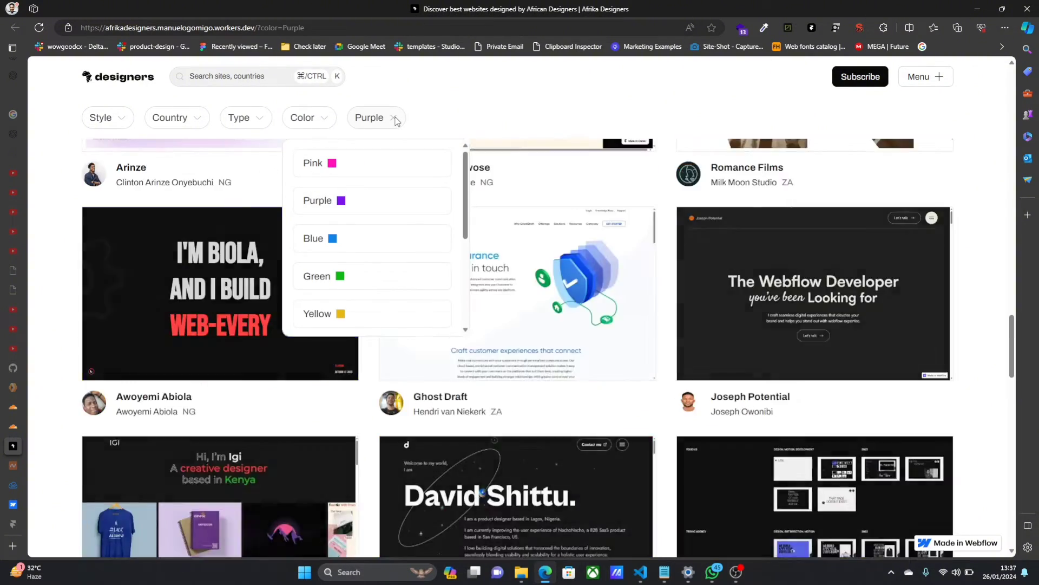
pyautogui.click(392, 119)
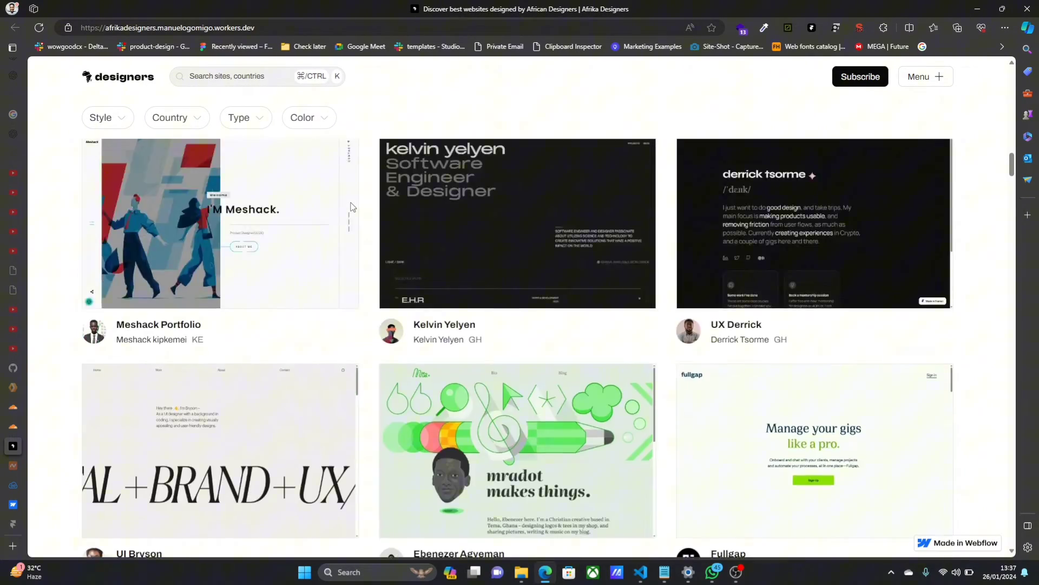
pyautogui.scroll(4, 352, 206)
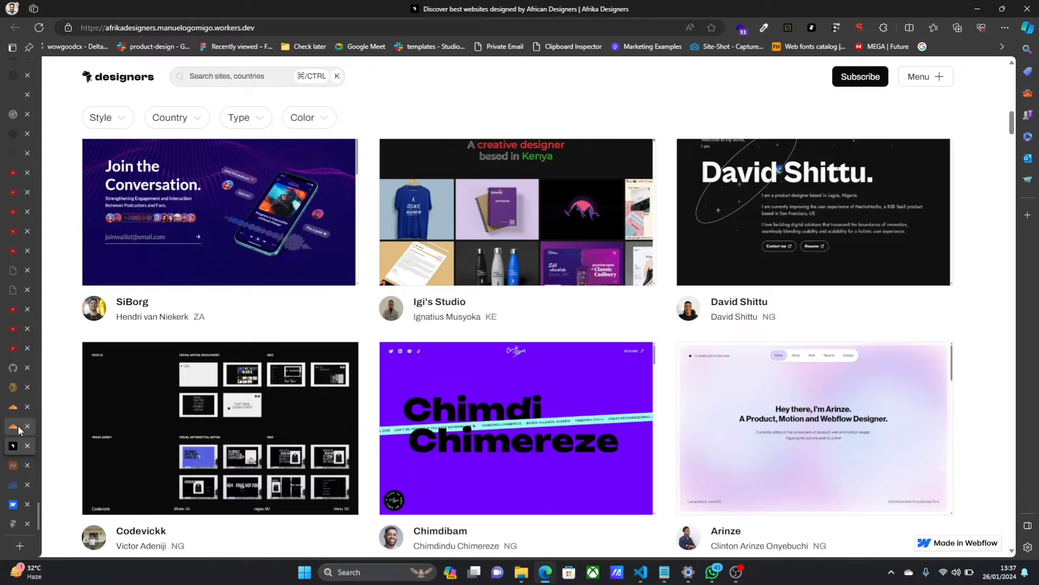
# Add afrikadesigners.com as a new site in Cloudflare and continue.
pyautogui.click(18, 425)
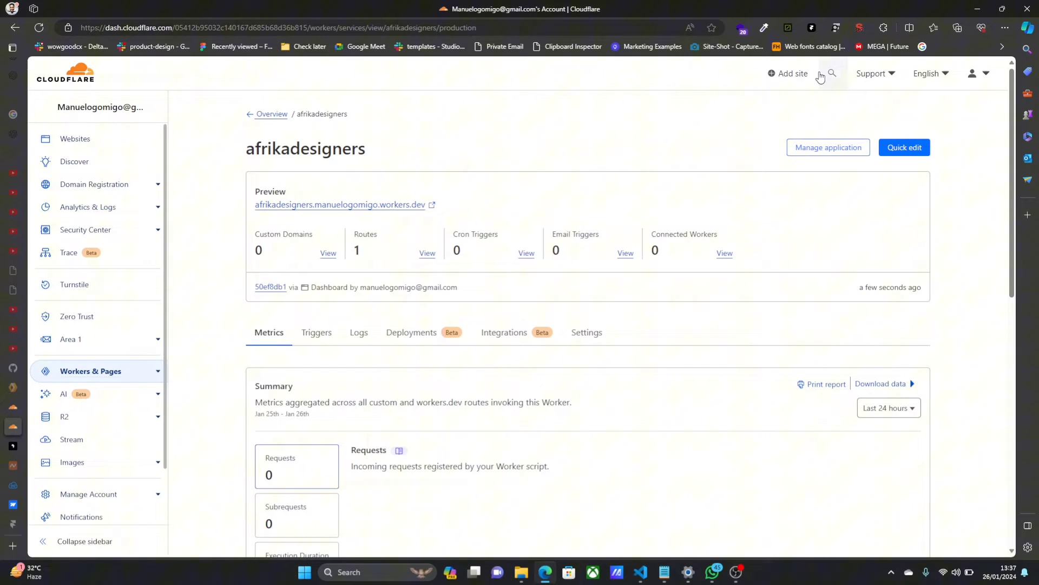
pyautogui.click(787, 73)
pyautogui.click(343, 229)
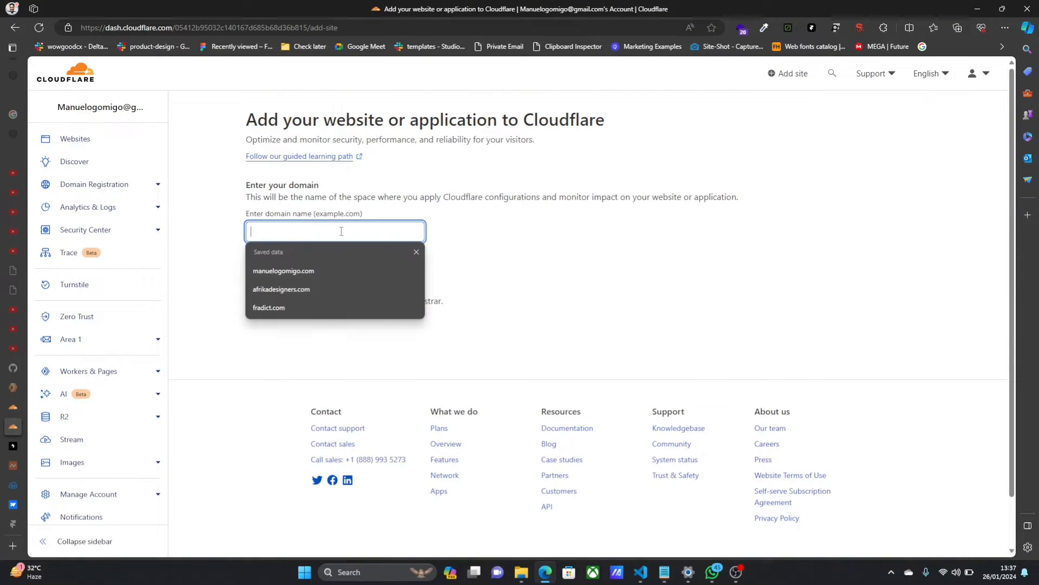
pyautogui.write('afrika')
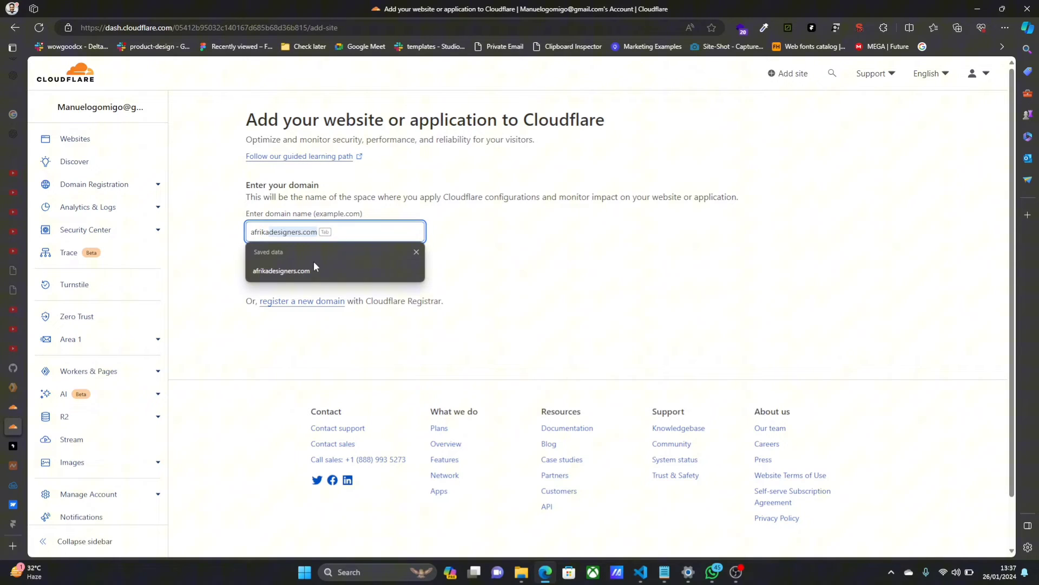
pyautogui.click(313, 262)
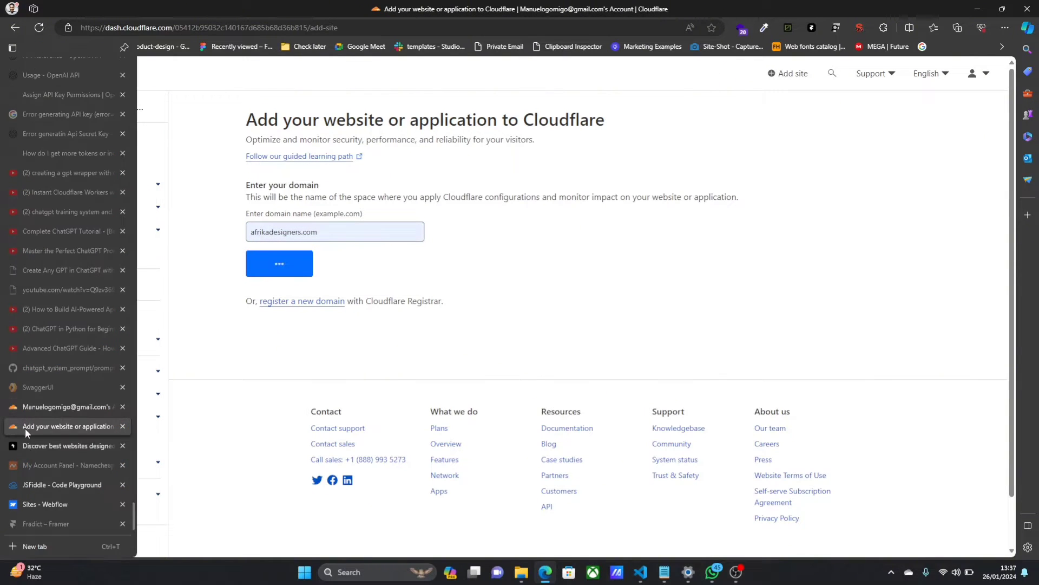
# Open the full domain list in the Namecheap account and find afrikadesigners.com.
pyautogui.click(31, 467)
pyautogui.scroll(-7, 334, 314)
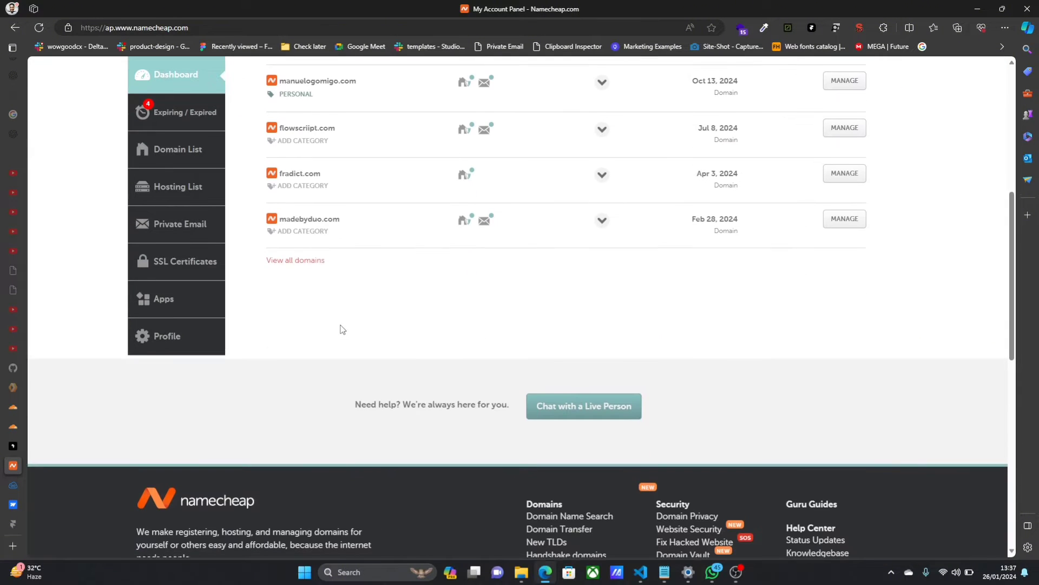
pyautogui.click(291, 254)
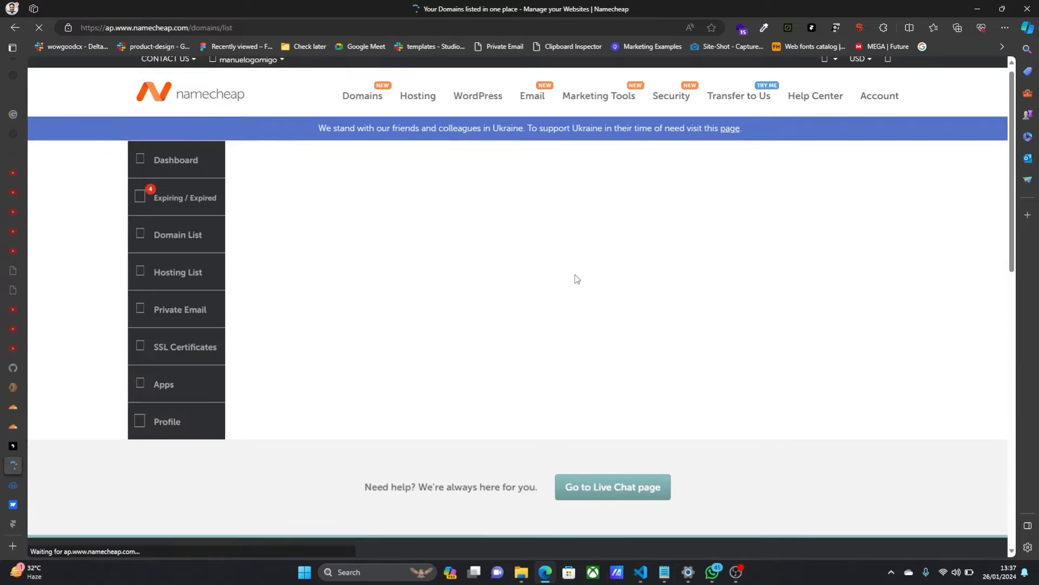
pyautogui.scroll(-10, 575, 275)
pyautogui.scroll(5, 509, 249)
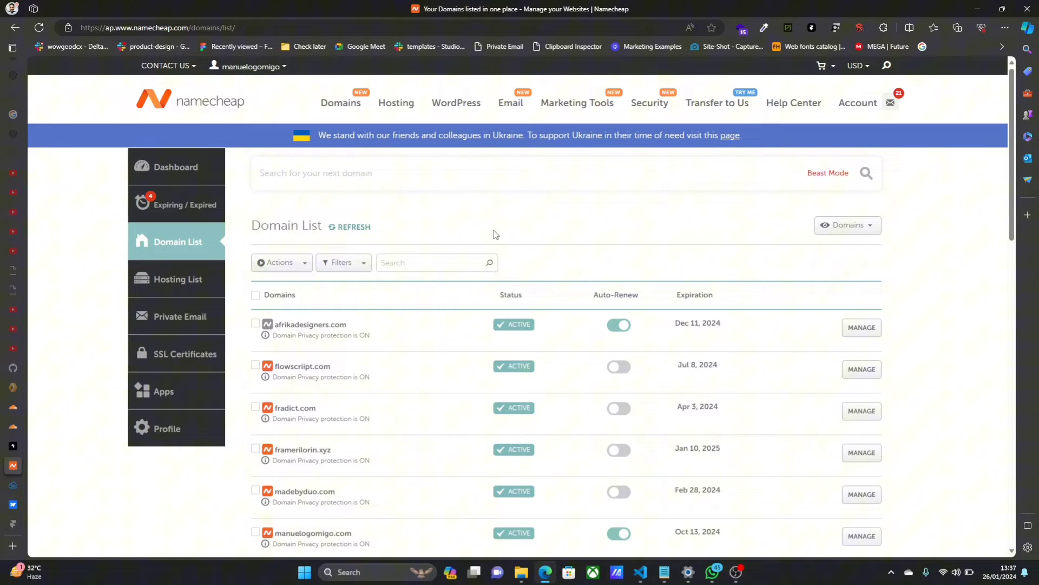
pyautogui.scroll(-2, 494, 255)
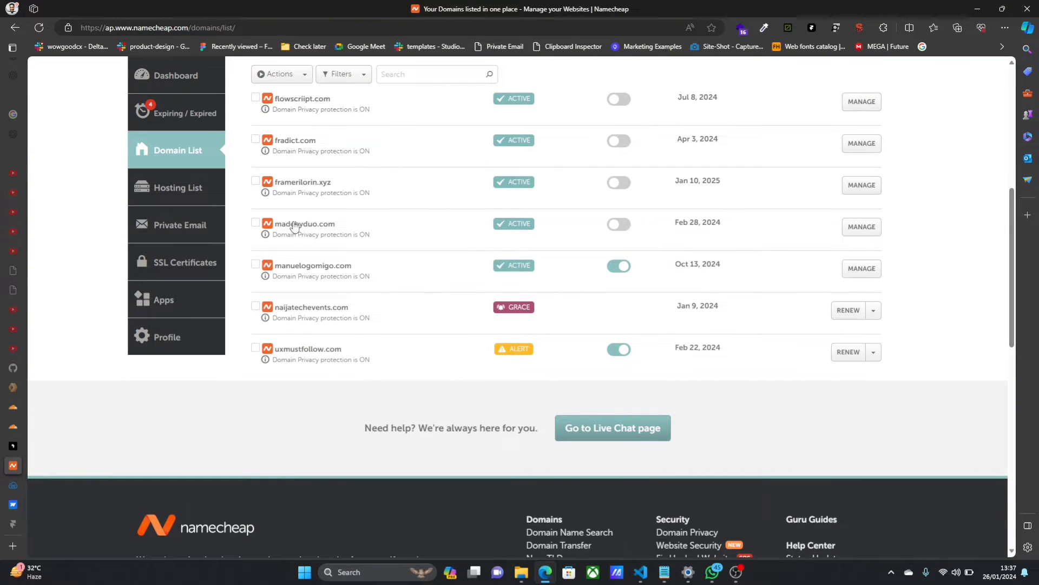
pyautogui.scroll(1, 295, 226)
pyautogui.scroll(3, 314, 201)
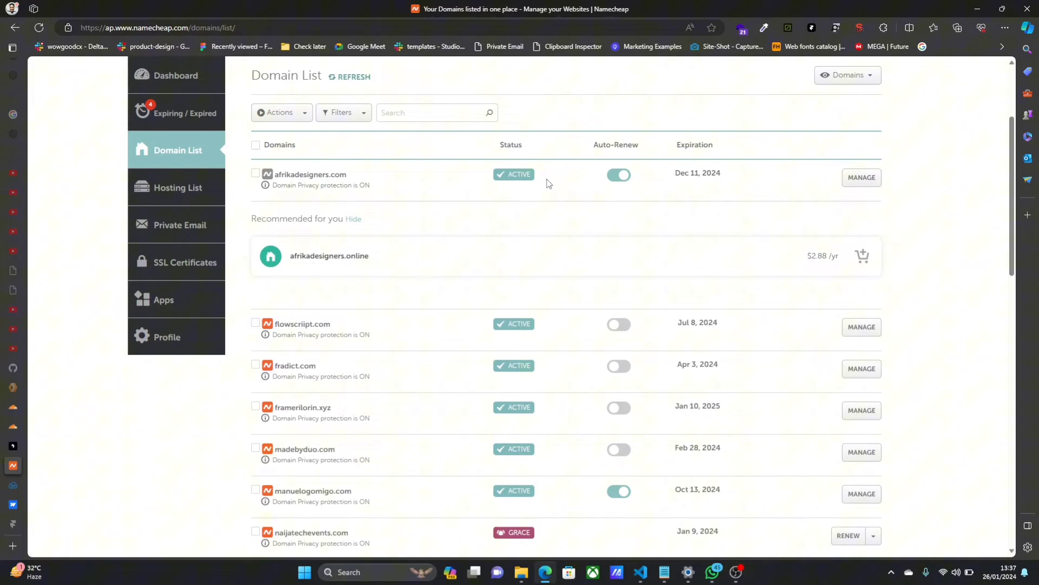
# Manage afrikadesigners.com and set its nameservers to Custom DNS.
pyautogui.click(872, 183)
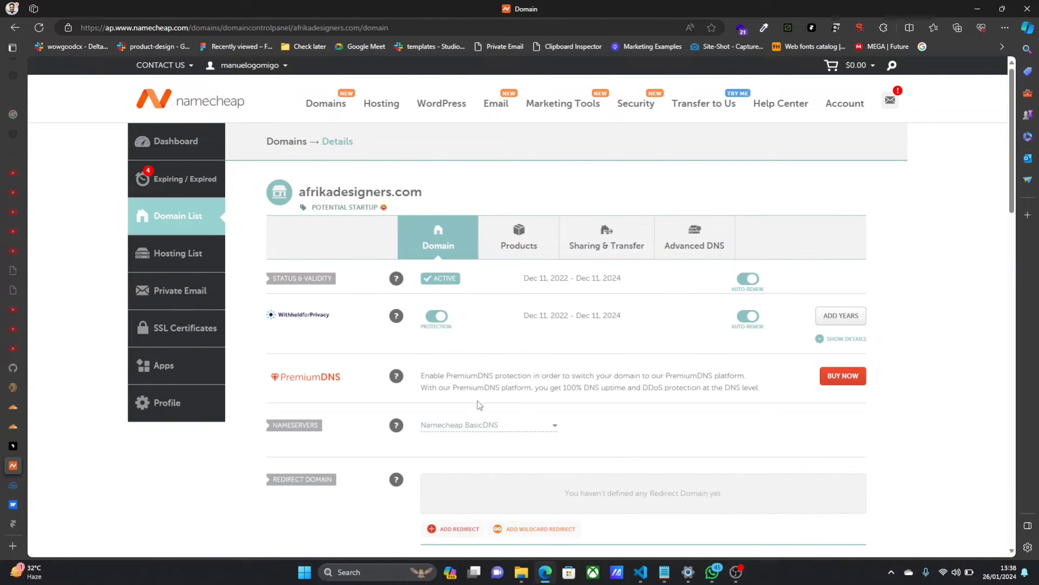
pyautogui.click(466, 425)
pyautogui.click(460, 480)
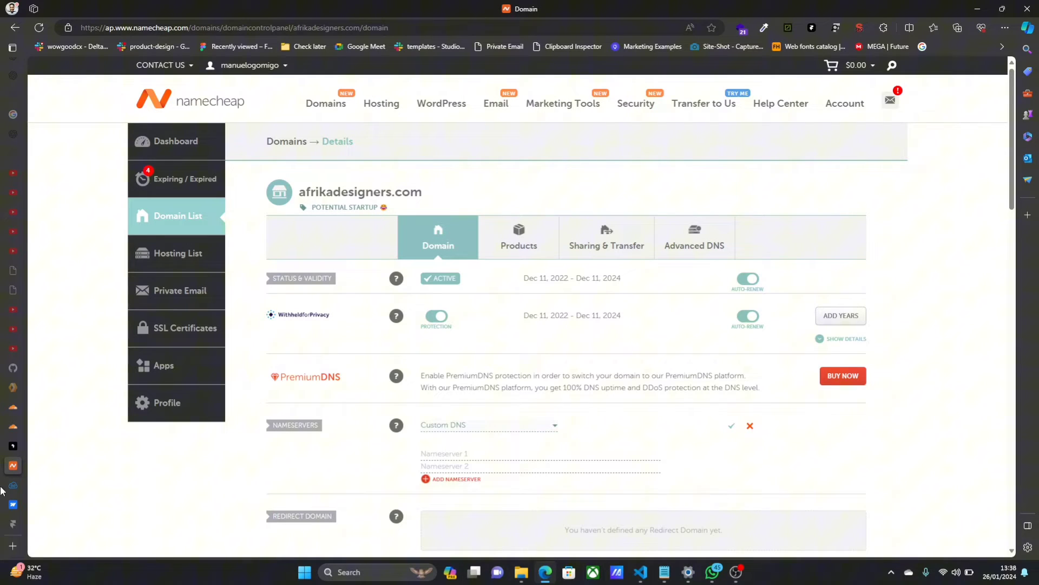
# Choose Cloudflare's Free plan for afrikadesigners.com and continue.
pyautogui.moveTo(12, 485)
pyautogui.click(38, 424)
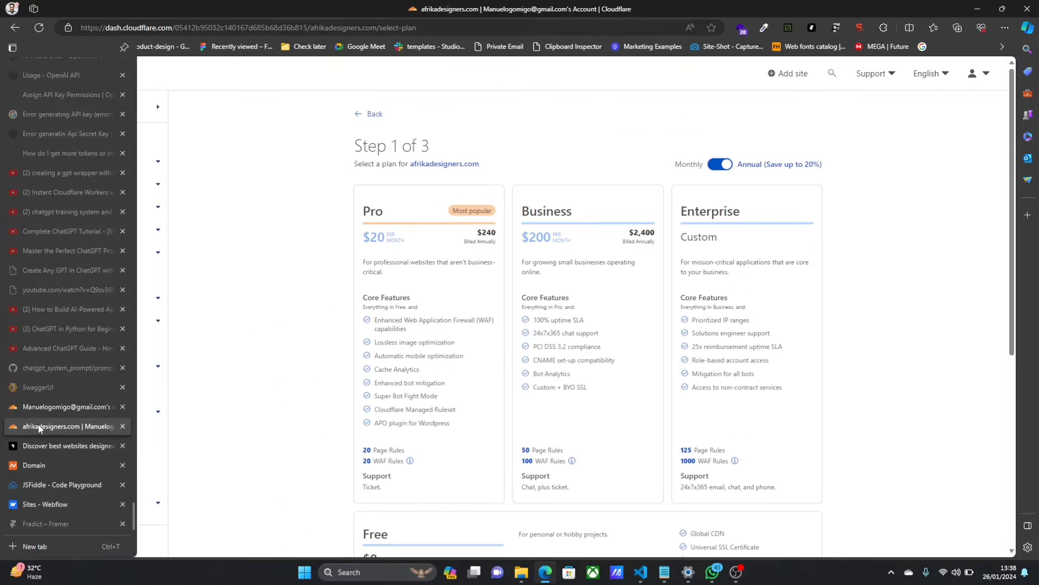
pyautogui.scroll(-5, 520, 309)
pyautogui.scroll(5, 509, 275)
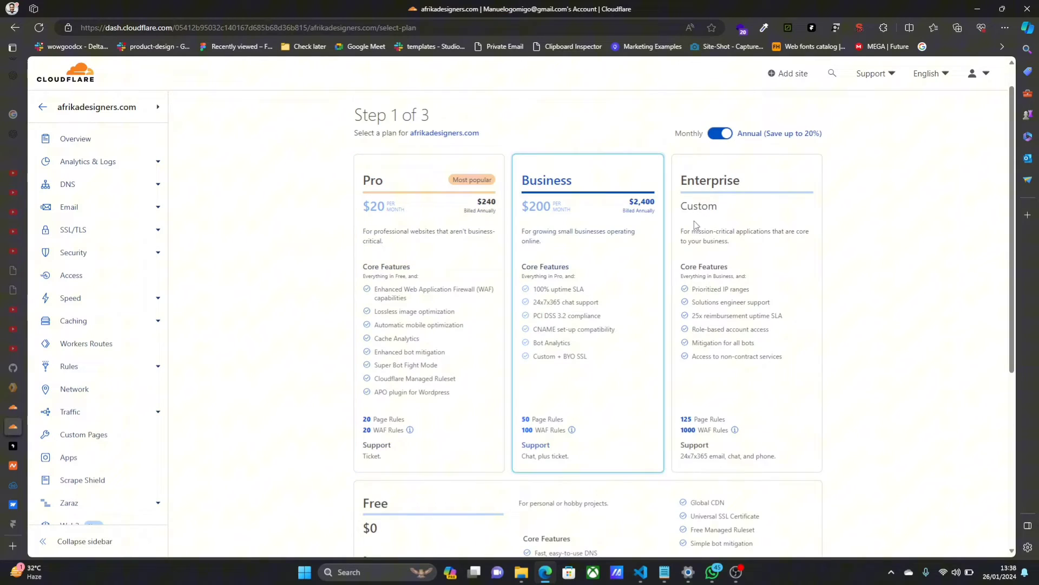
pyautogui.scroll(-5, 694, 226)
pyautogui.click(608, 260)
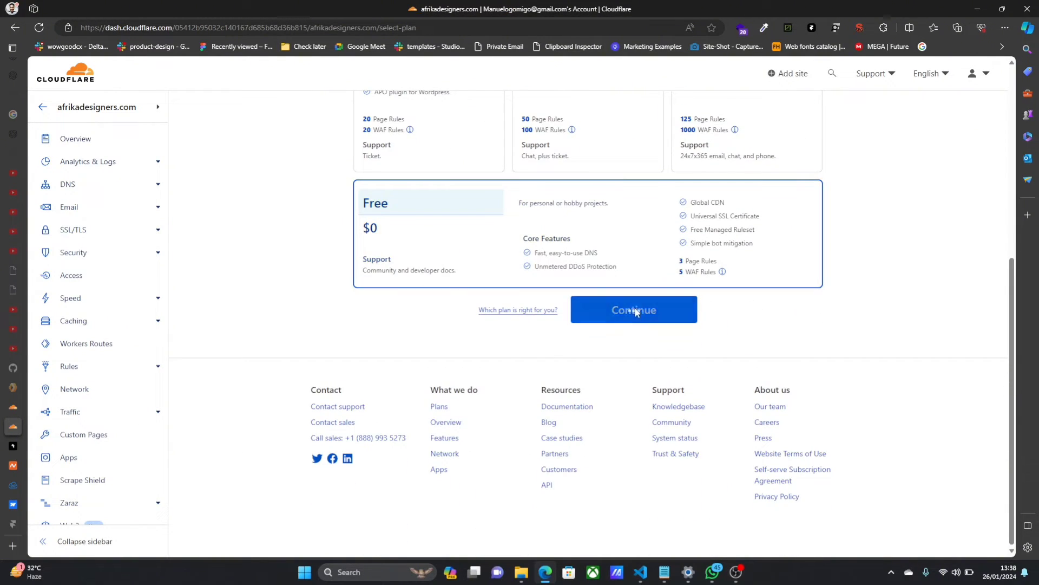
pyautogui.click(635, 307)
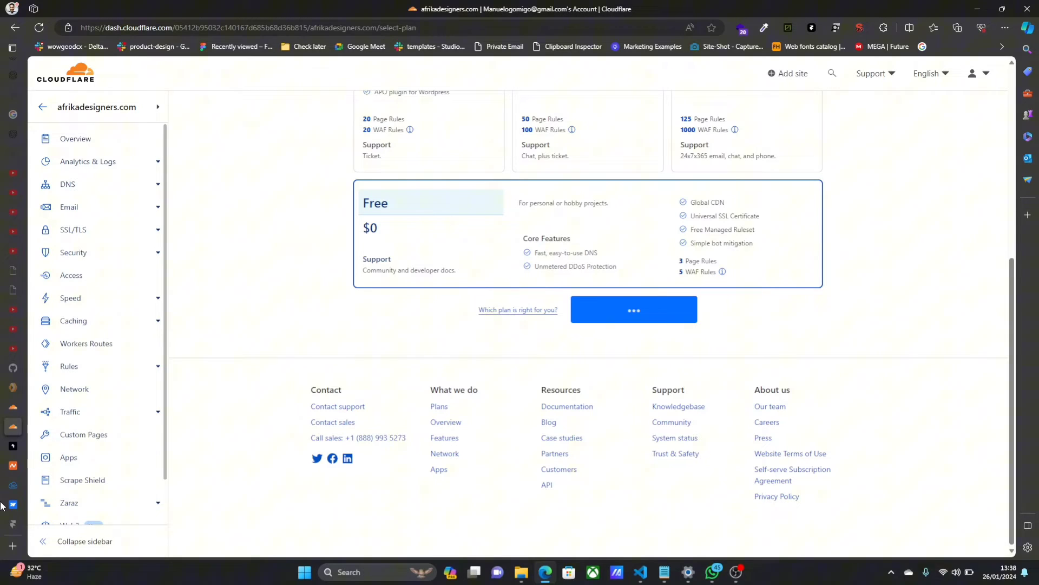
# Return to JSFiddle and locate the workers.dev URL in the HTML panel.
pyautogui.click(54, 486)
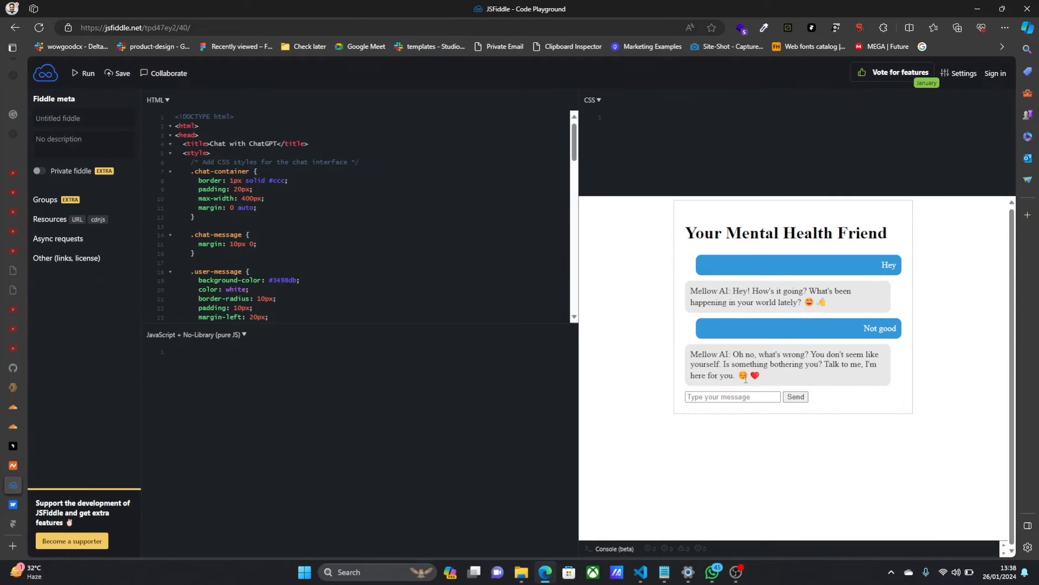
pyautogui.moveTo(357, 211)
pyautogui.scroll(-3, 291, 229)
pyautogui.scroll(-2, 303, 236)
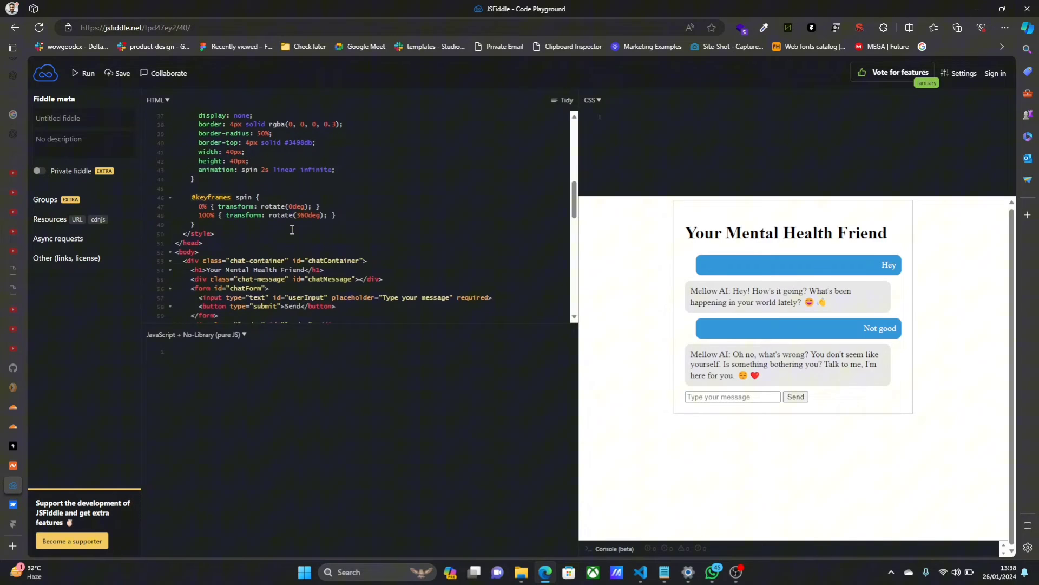
pyautogui.scroll(-2, 319, 243)
pyautogui.scroll(-2, 327, 249)
pyautogui.scroll(-3, 328, 251)
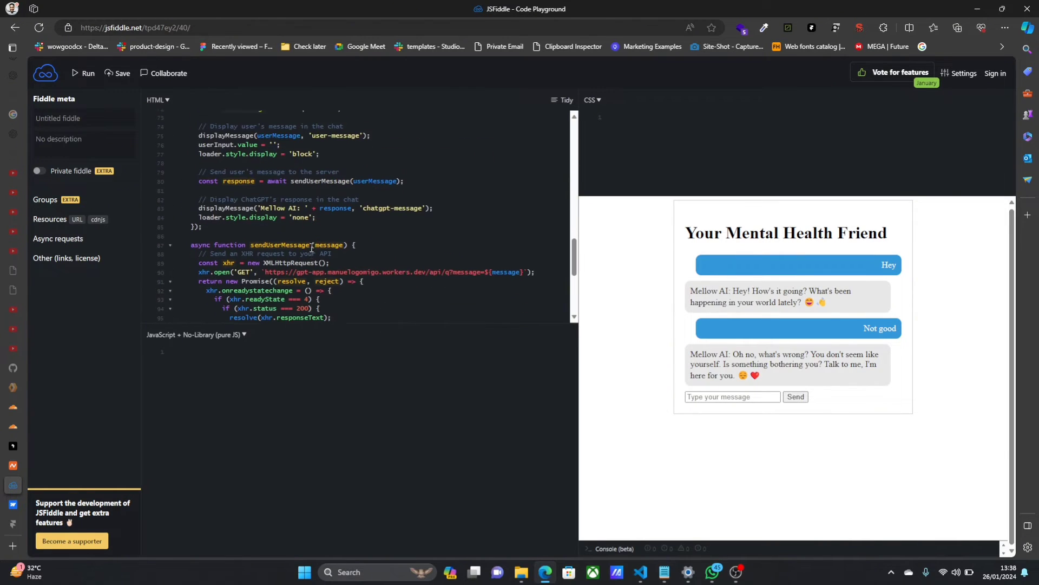
pyautogui.scroll(-1, 328, 255)
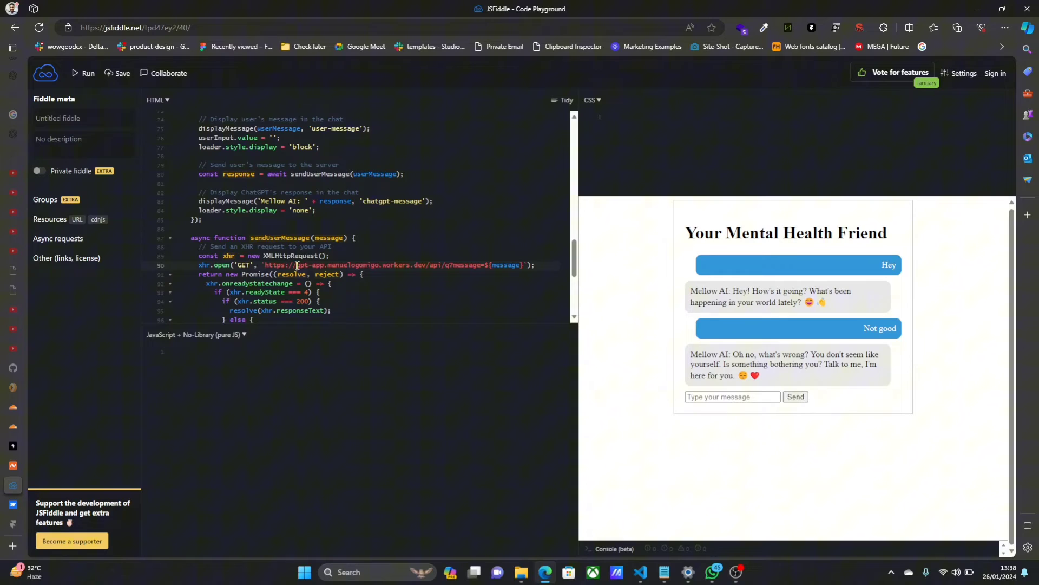
pyautogui.moveTo(297, 265); pyautogui.dragTo(410, 265)
pyautogui.scroll(-4, 410, 265)
pyautogui.scroll(2, 449, 227)
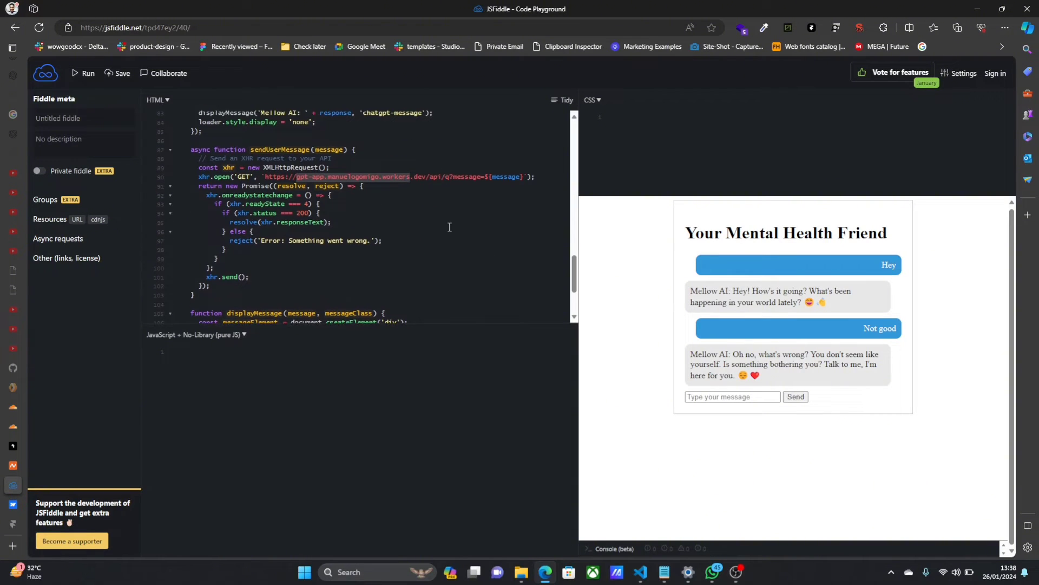
pyautogui.scroll(7, 450, 227)
# Send 'not really' to Mellow AI in the chat preview and view its reply.
pyautogui.click(722, 396)
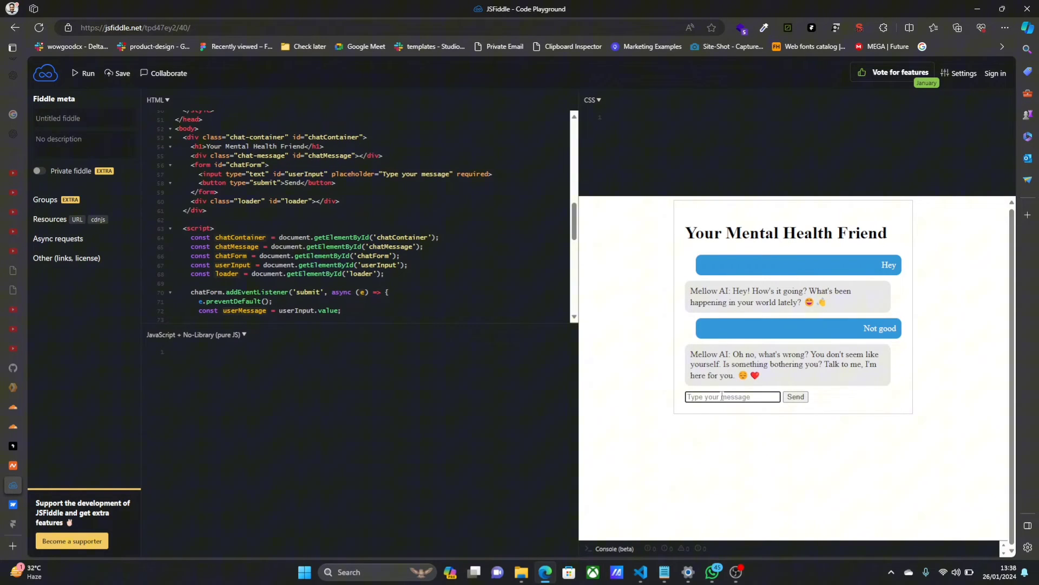
pyautogui.write('not really')
pyautogui.press('Return')
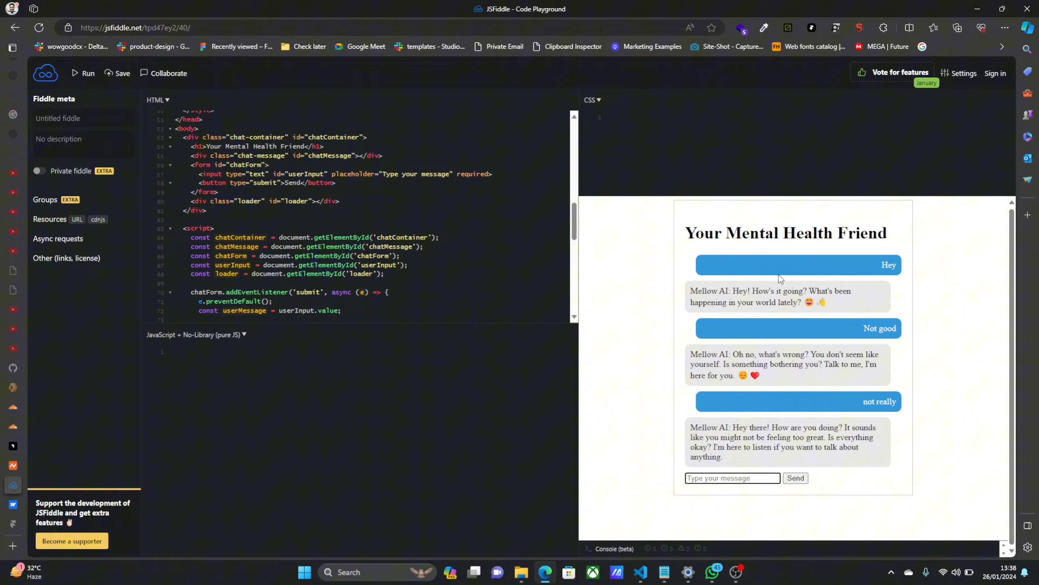
pyautogui.moveTo(357, 244)
pyautogui.scroll(2, 303, 244)
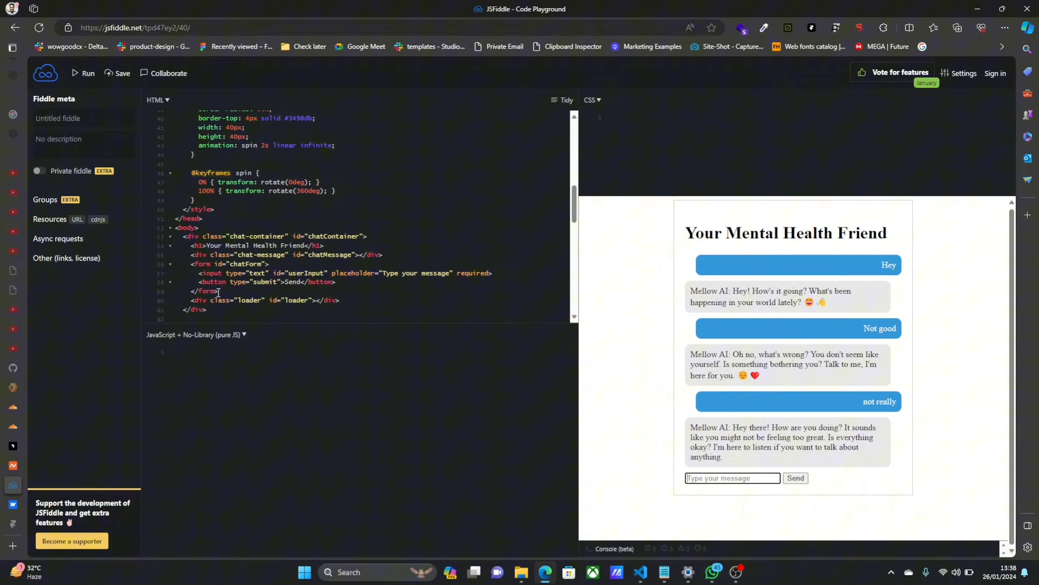
pyautogui.moveTo(12, 465)
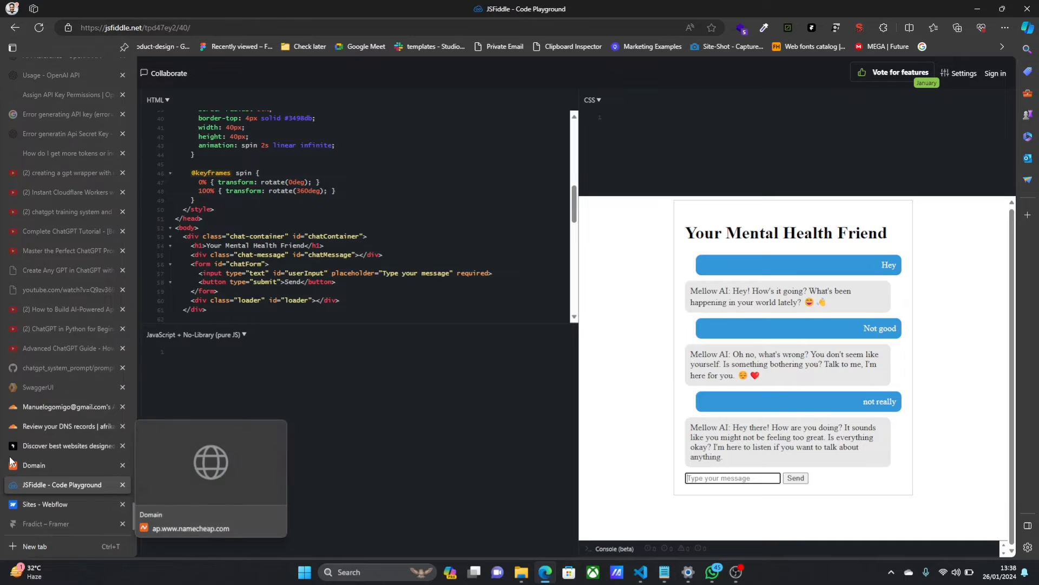
# Back in Cloudflare's DNS review, delete the www CNAME record.
pyautogui.click(55, 407)
pyautogui.click(55, 425)
pyautogui.scroll(-3, 525, 320)
pyautogui.scroll(-2, 524, 320)
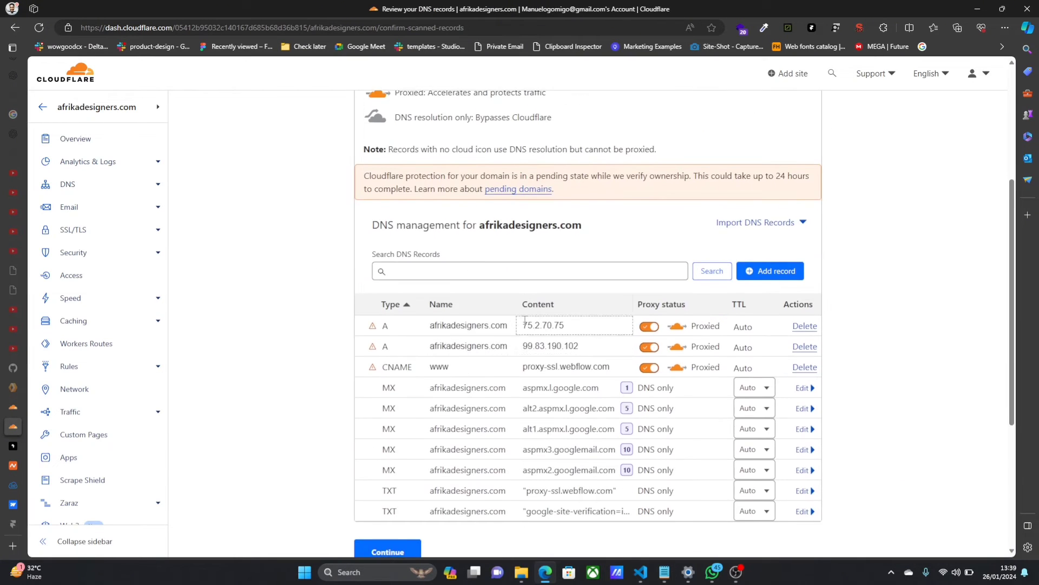
pyautogui.scroll(3, 524, 321)
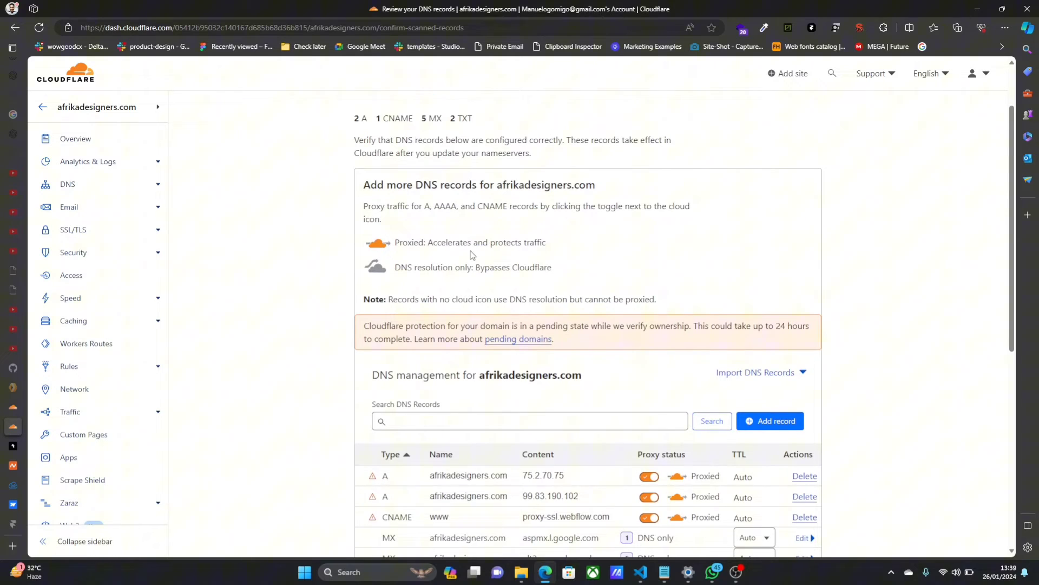
pyautogui.scroll(2, 472, 255)
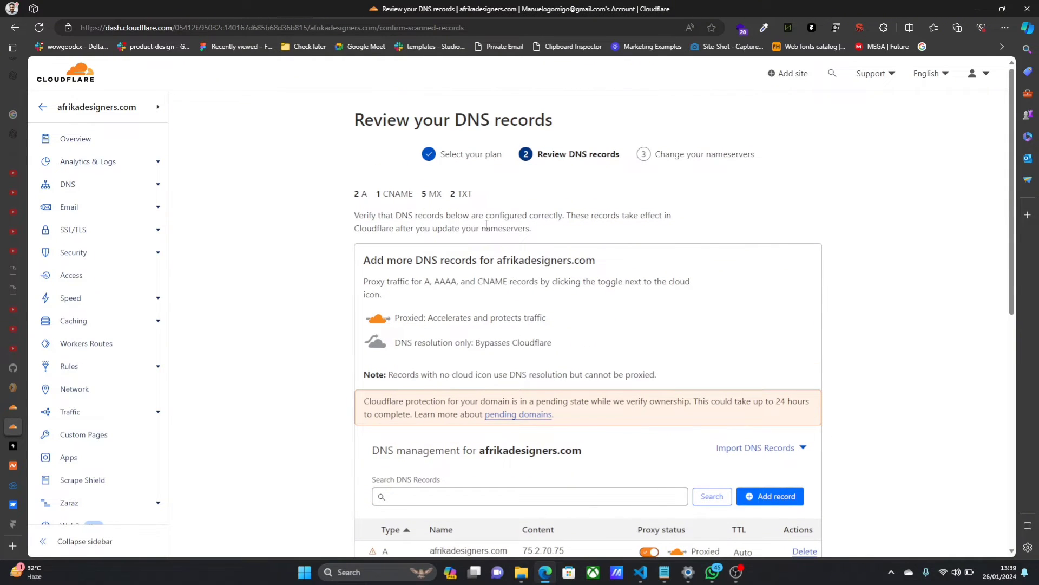
pyautogui.scroll(-4, 399, 226)
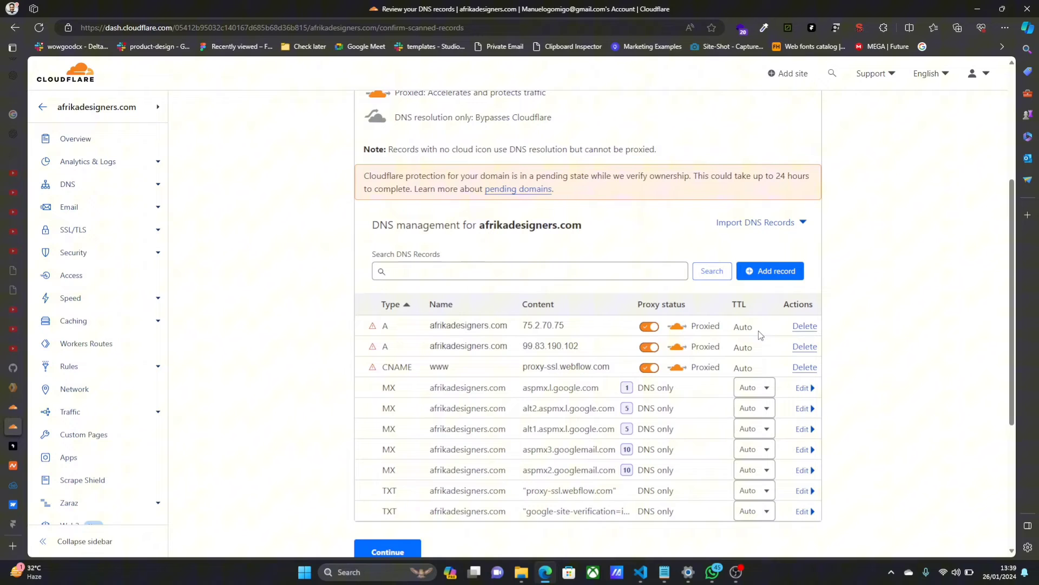
pyautogui.click(805, 367)
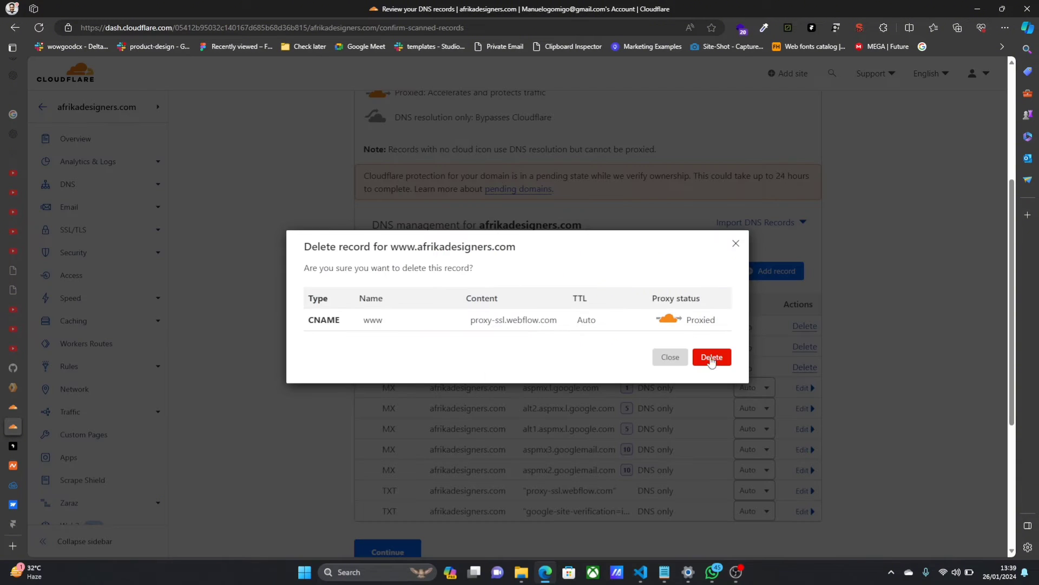
pyautogui.click(715, 357)
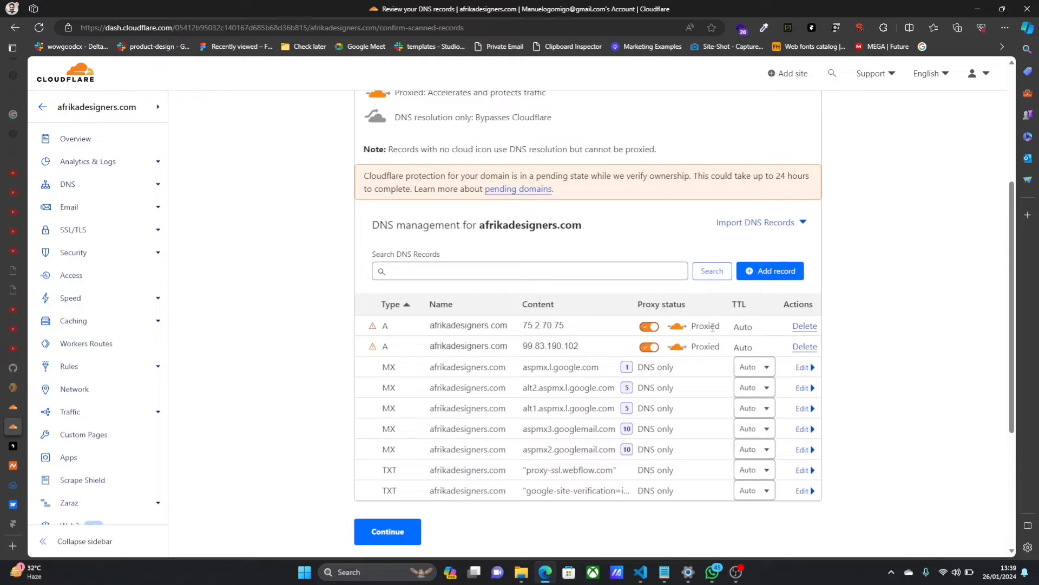
# Delete both A records, 75.2.70.75 and 99.83.190.102.
pyautogui.click(805, 326)
pyautogui.click(713, 357)
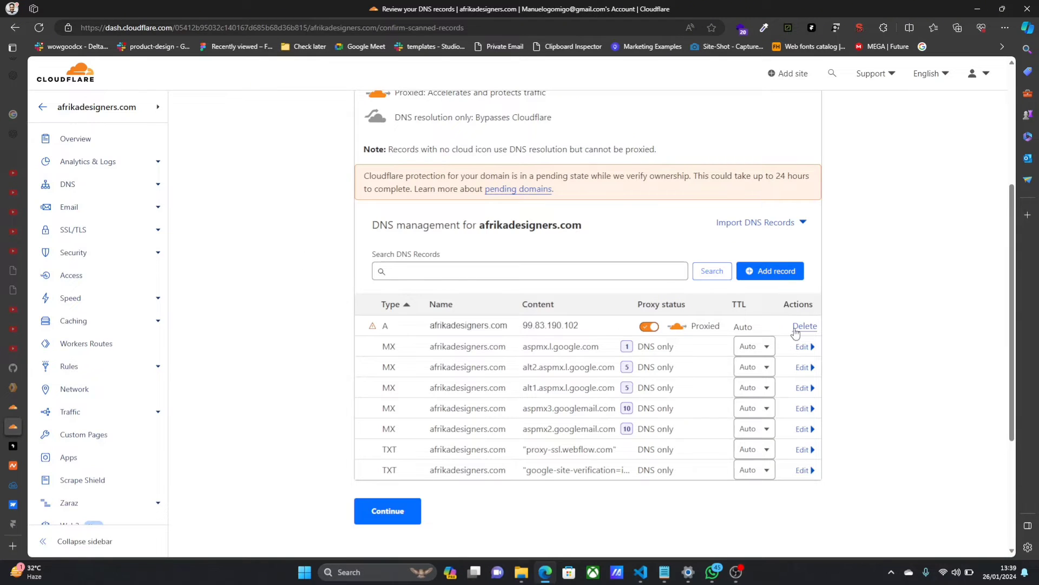
pyautogui.click(796, 326)
pyautogui.click(687, 357)
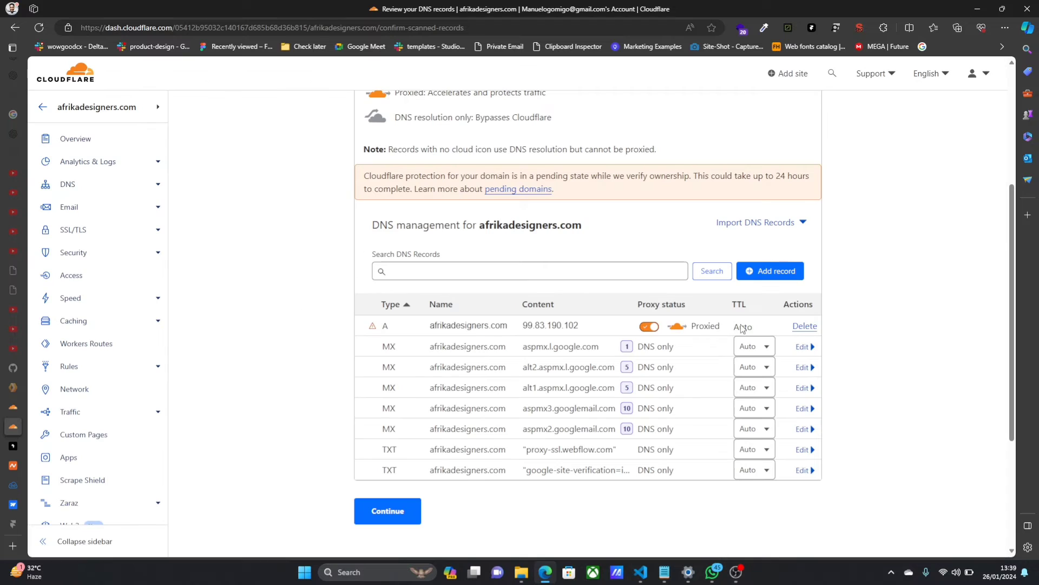
pyautogui.click(796, 328)
pyautogui.click(713, 357)
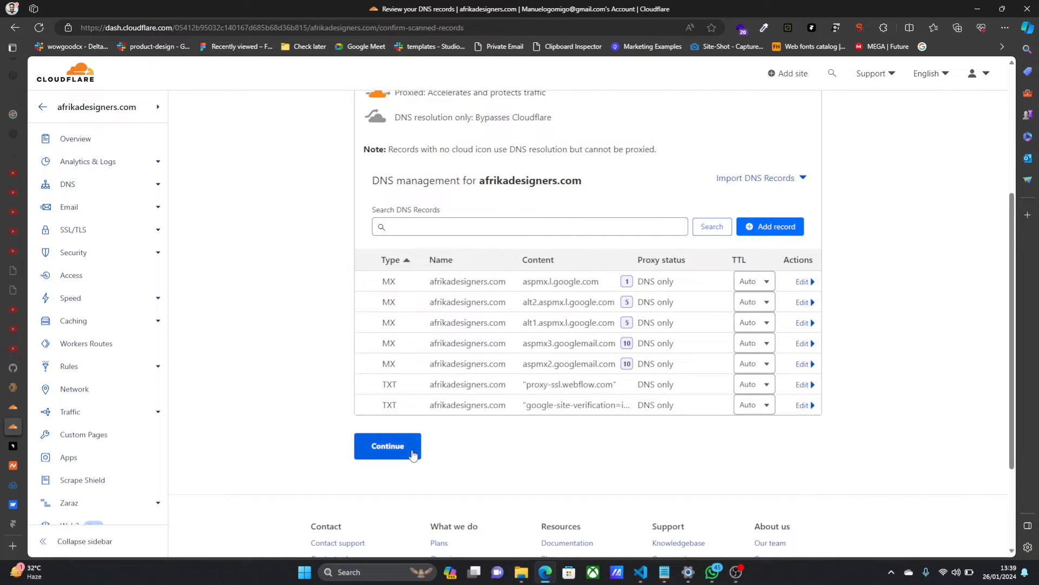
# Continue to the nameserver step and copy cory.ns.cloudflare.com.
pyautogui.click(414, 449)
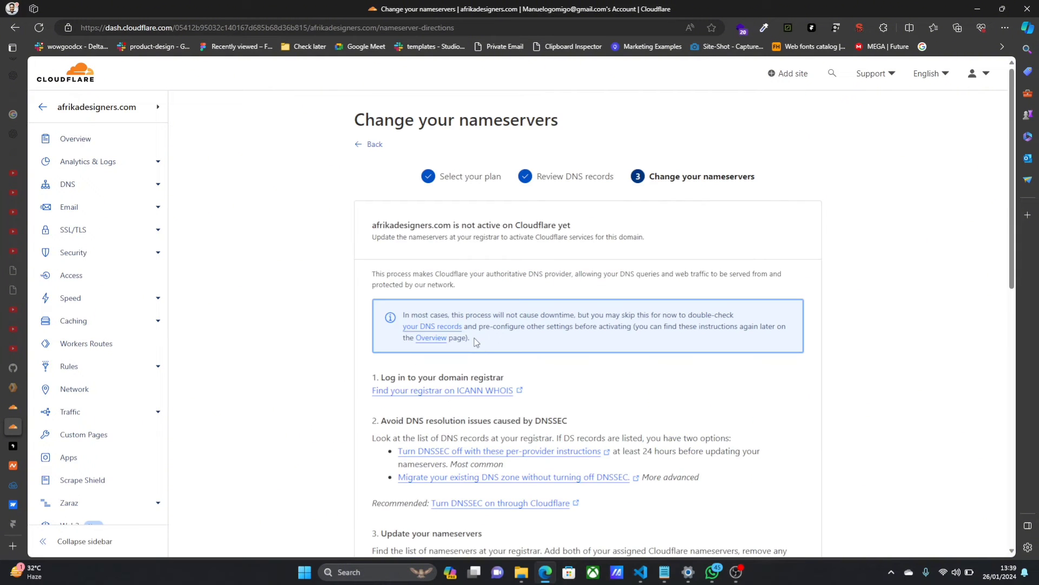
pyautogui.scroll(-3, 474, 341)
pyautogui.scroll(-2, 472, 348)
pyautogui.click(523, 315)
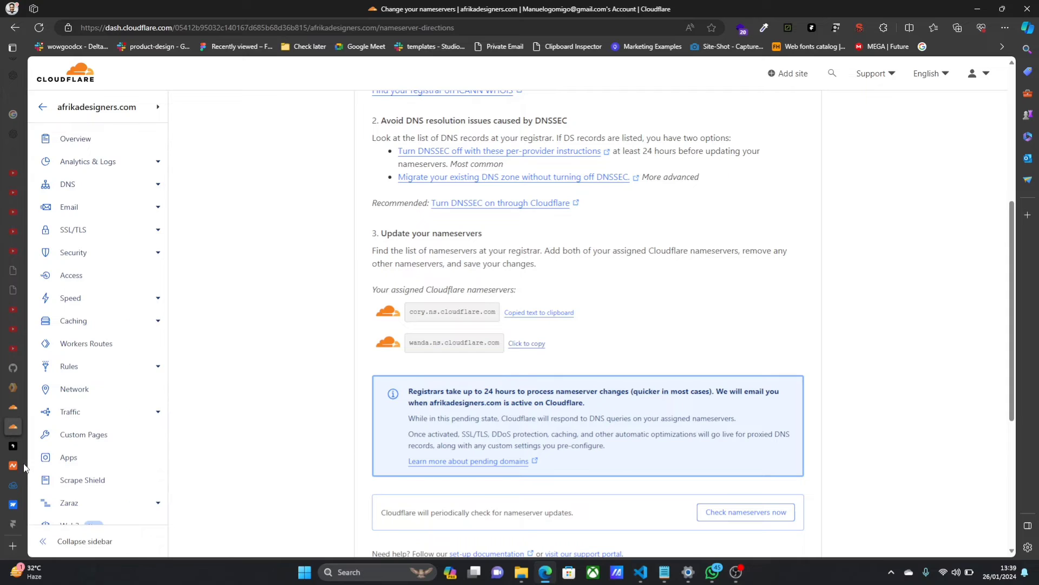
pyautogui.click(11, 465)
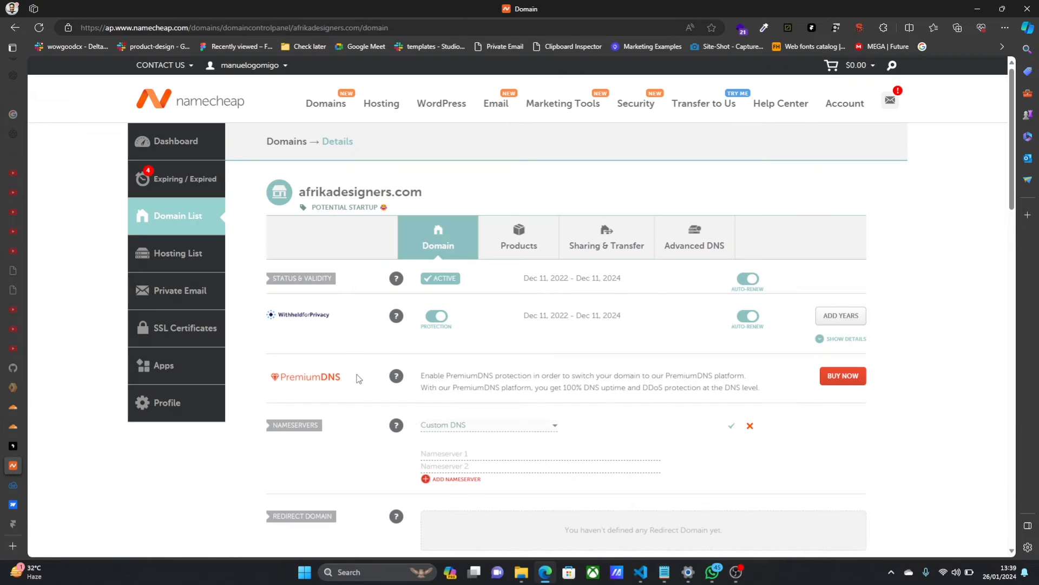
# Paste cory.ns.cloudflare.com as Namecheap's Nameserver 1, then copy wanda.ns.cloudflare.com from Cloudflare.
pyautogui.rightClick(465, 451)
pyautogui.click(454, 333)
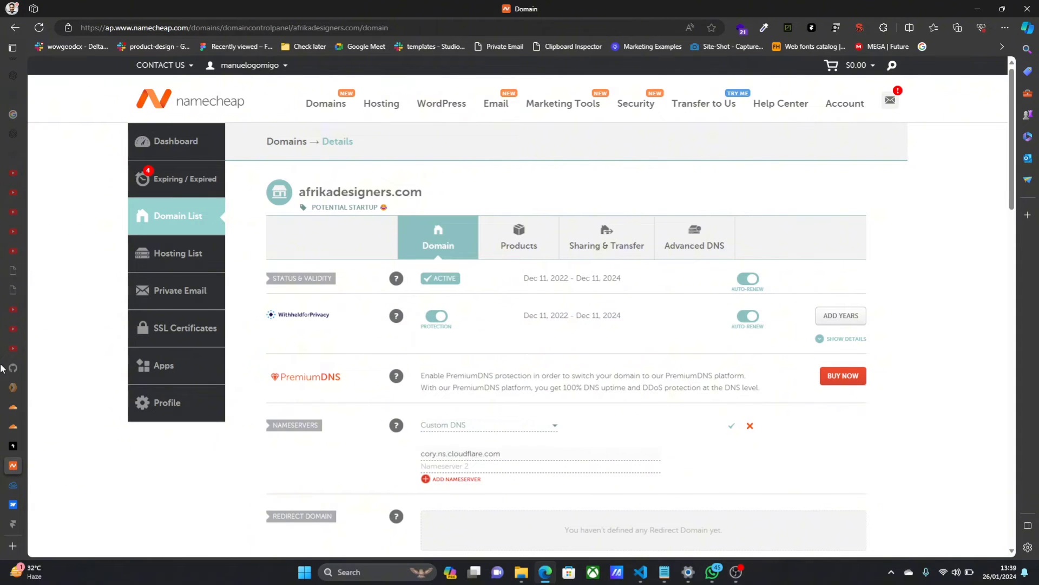
pyautogui.click(15, 427)
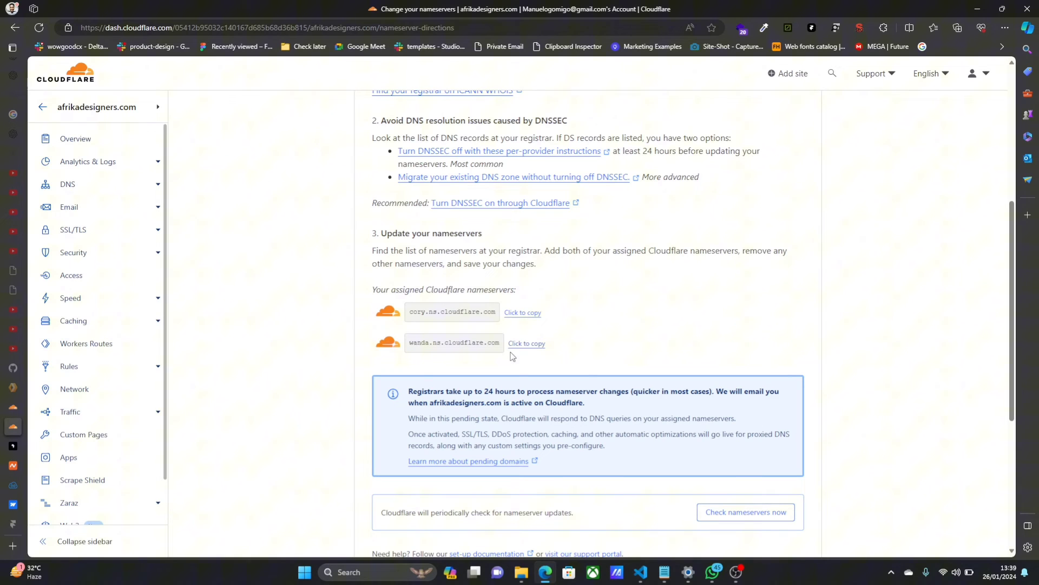
pyautogui.click(520, 343)
pyautogui.click(22, 462)
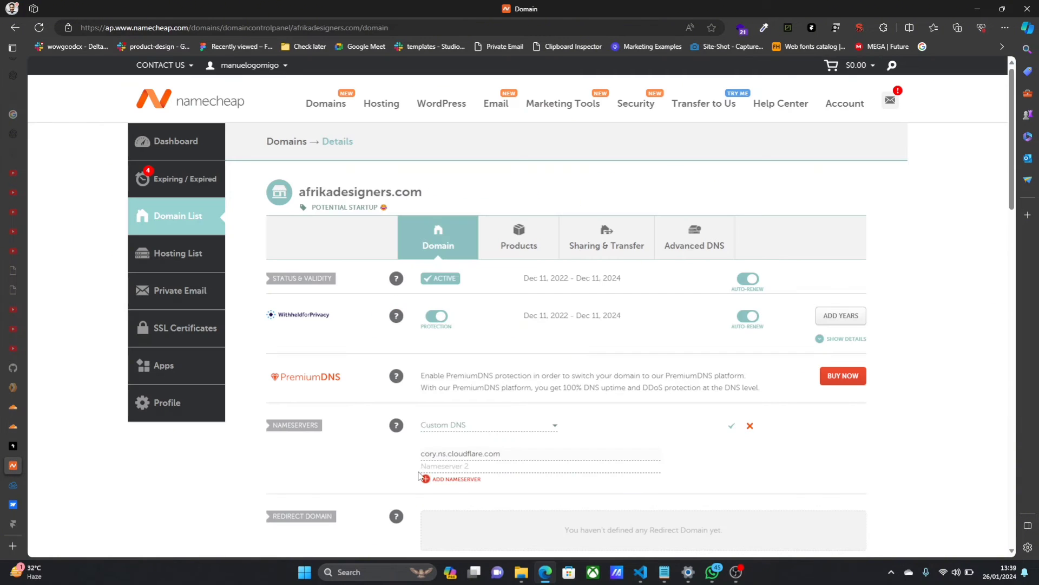
# Paste wanda.ns.cloudflare.com as Nameserver 2 and save the Custom DNS settings.
pyautogui.rightClick(419, 471)
pyautogui.click(450, 330)
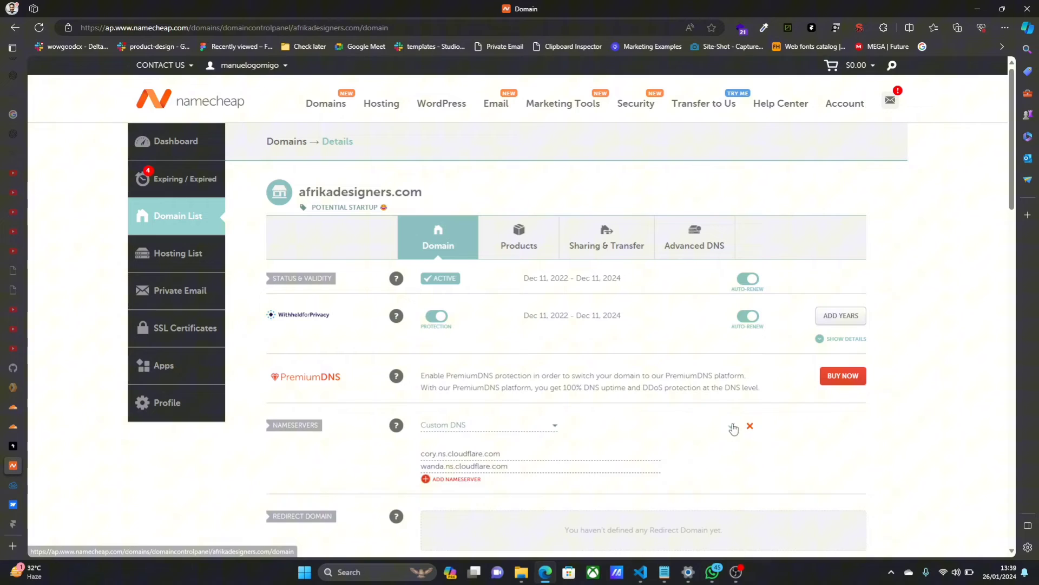
pyautogui.click(731, 425)
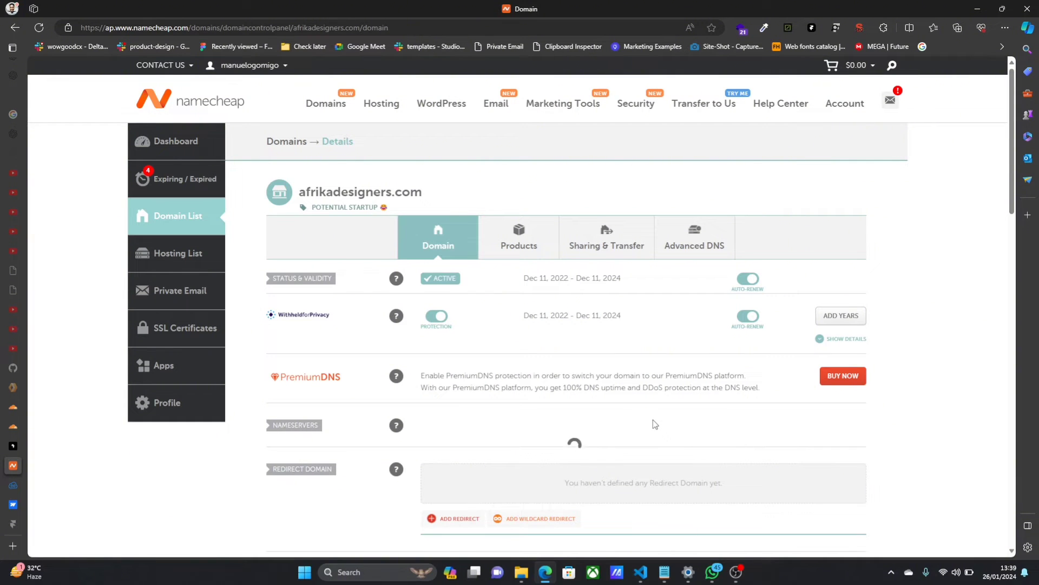
pyautogui.click(9, 425)
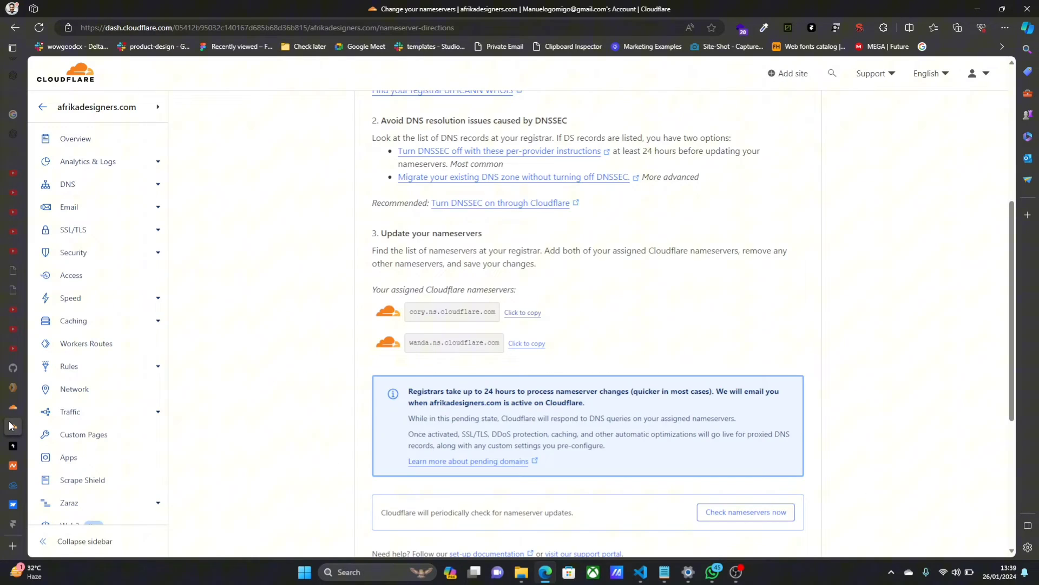
# Have Cloudflare check the nameservers and start the Quick Start Guide.
pyautogui.scroll(-3, 542, 324)
pyautogui.scroll(-1, 704, 352)
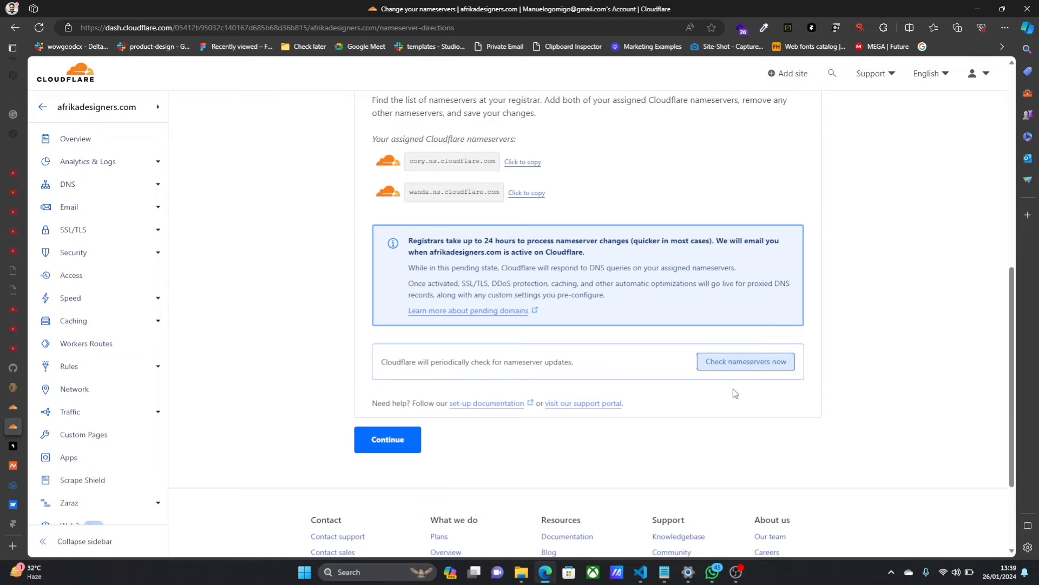
pyautogui.click(409, 429)
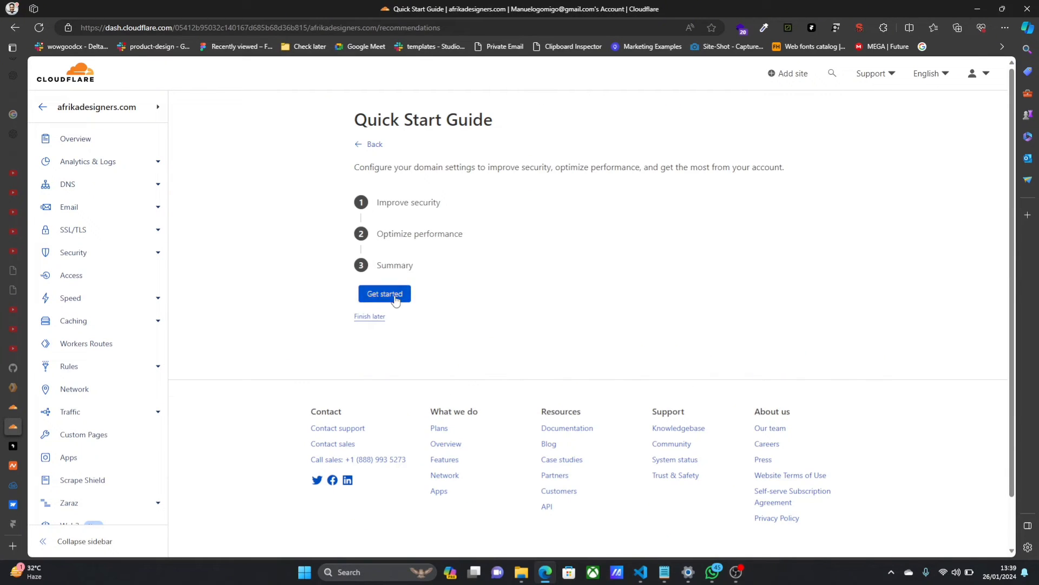
pyautogui.click(396, 295)
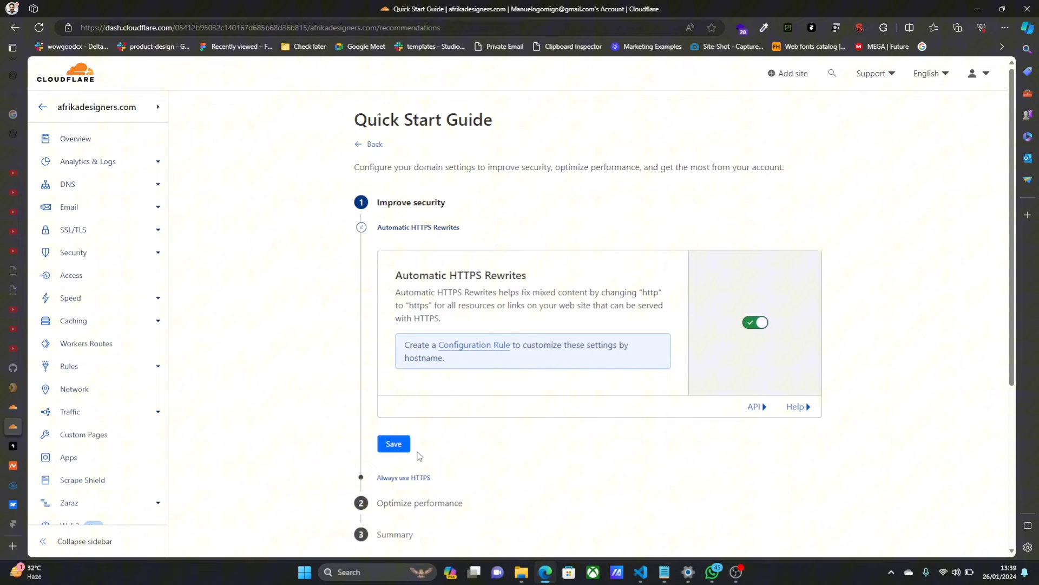
# Save Automatic HTTPS Rewrites, enable Always Use HTTPS, save Brotli, and finish the guide.
pyautogui.click(404, 448)
pyautogui.click(755, 312)
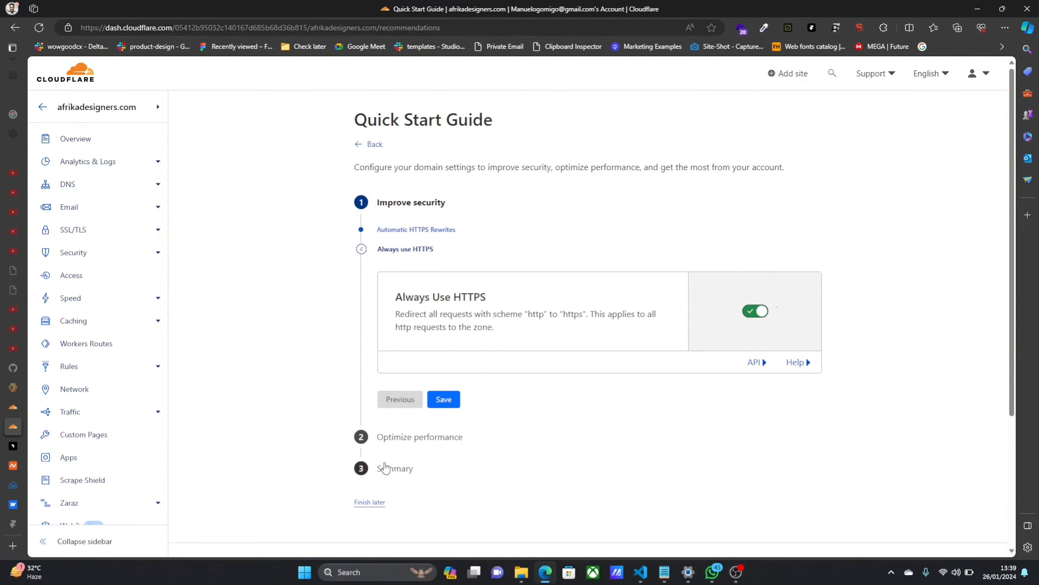
pyautogui.click(444, 404)
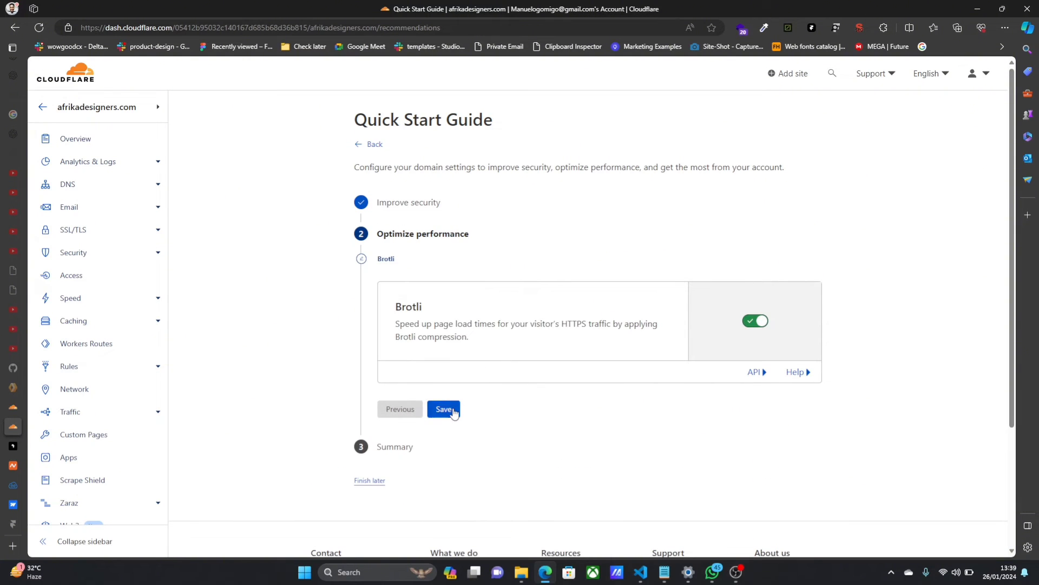
pyautogui.click(448, 411)
pyautogui.click(395, 377)
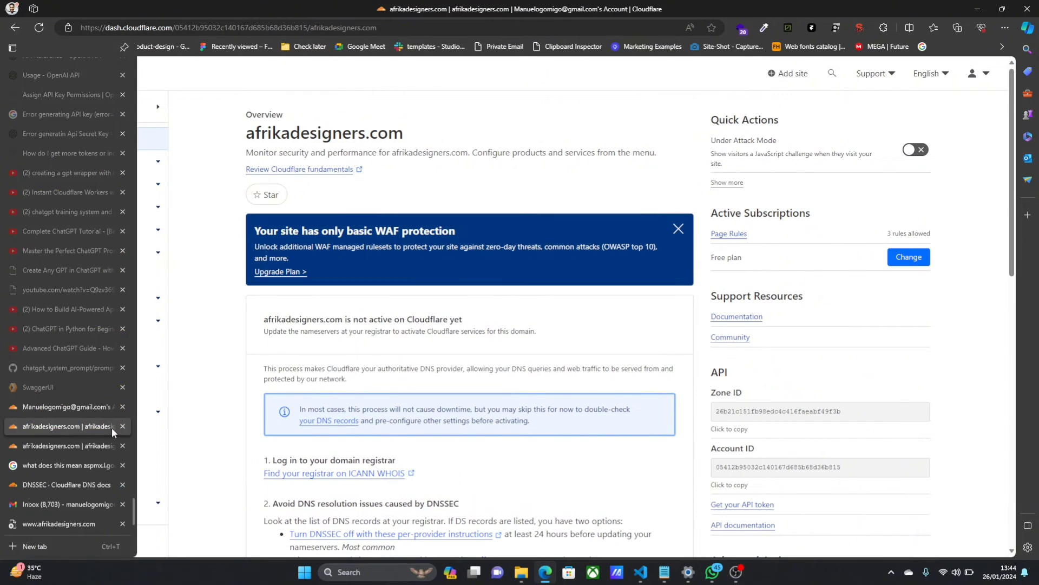
pyautogui.click(42, 107)
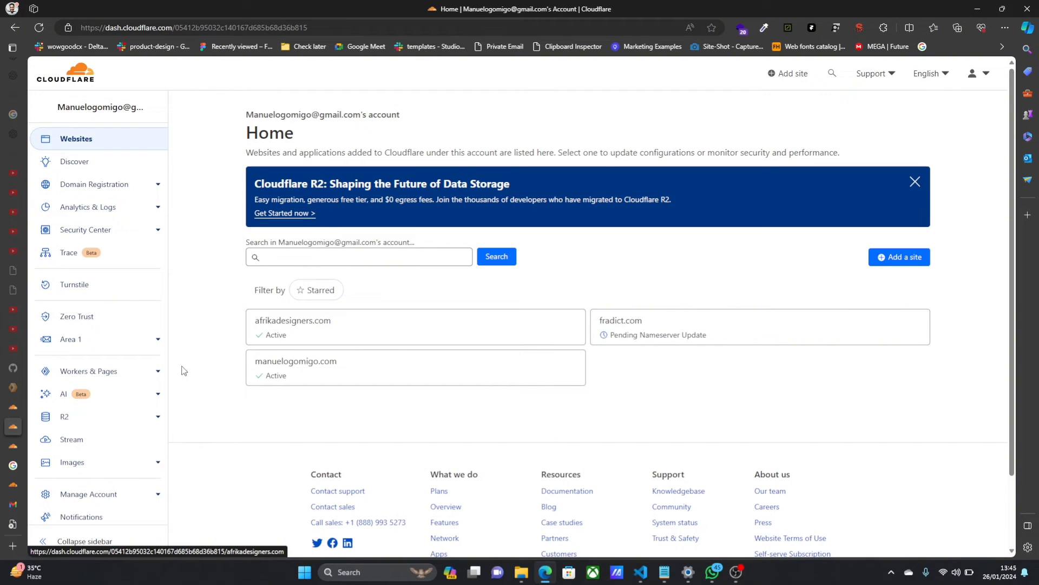
pyautogui.click(108, 373)
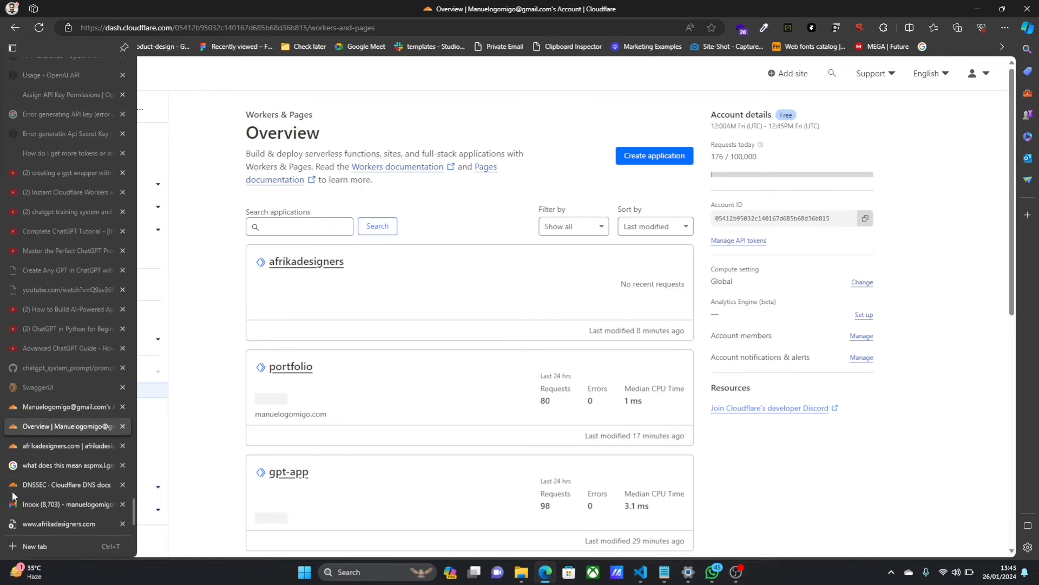
pyautogui.click(49, 521)
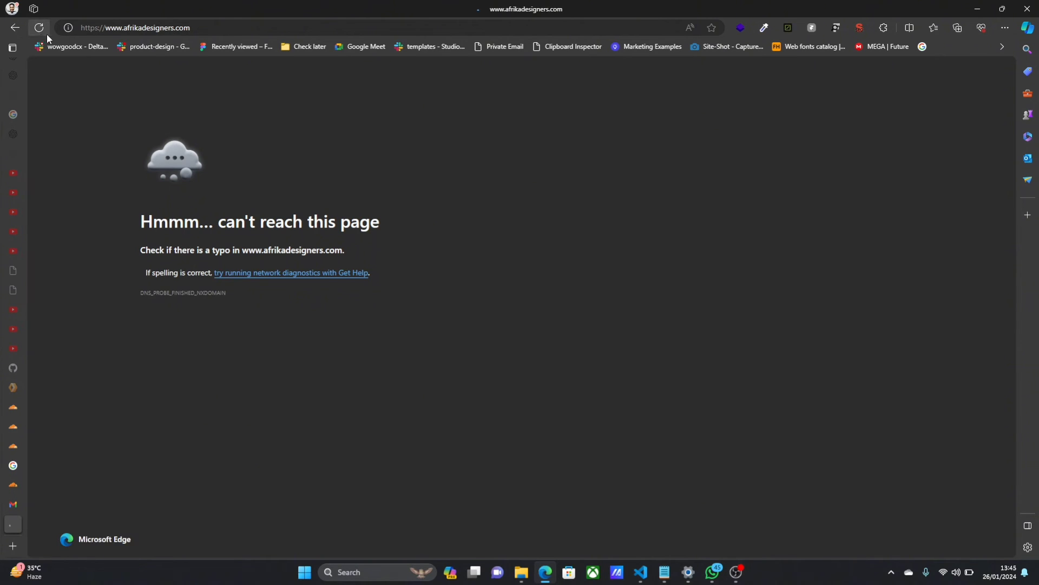
pyautogui.click(222, 29)
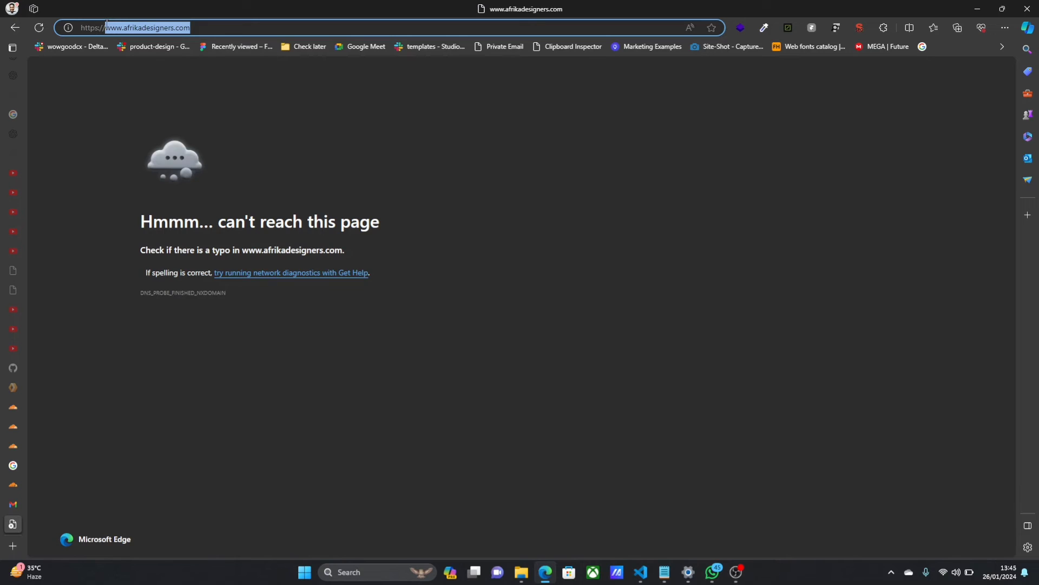
# Open the afrikadesigners worker and go to its Triggers section.
pyautogui.click(14, 450)
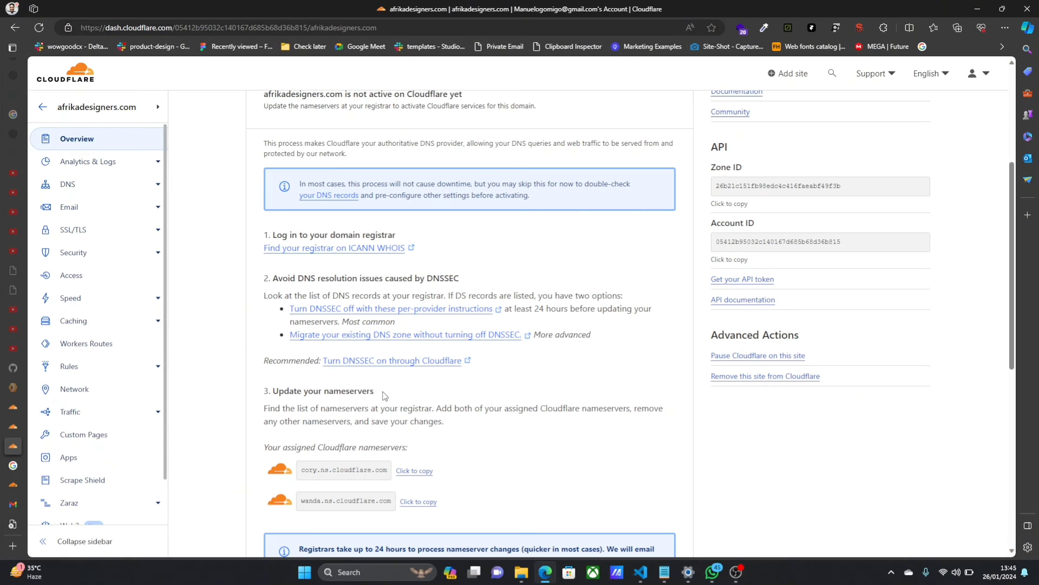
pyautogui.click(10, 429)
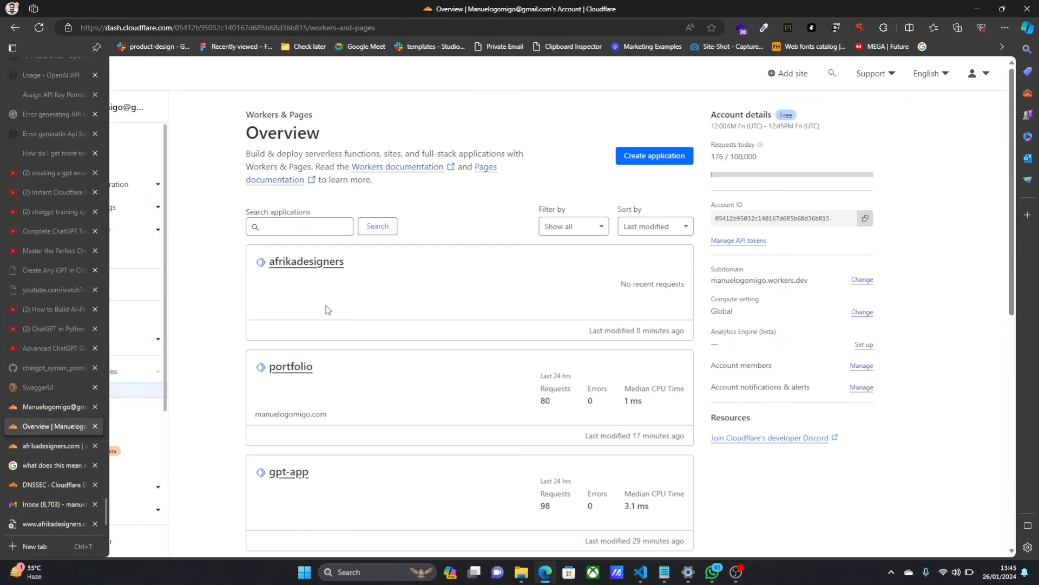
pyautogui.click(320, 262)
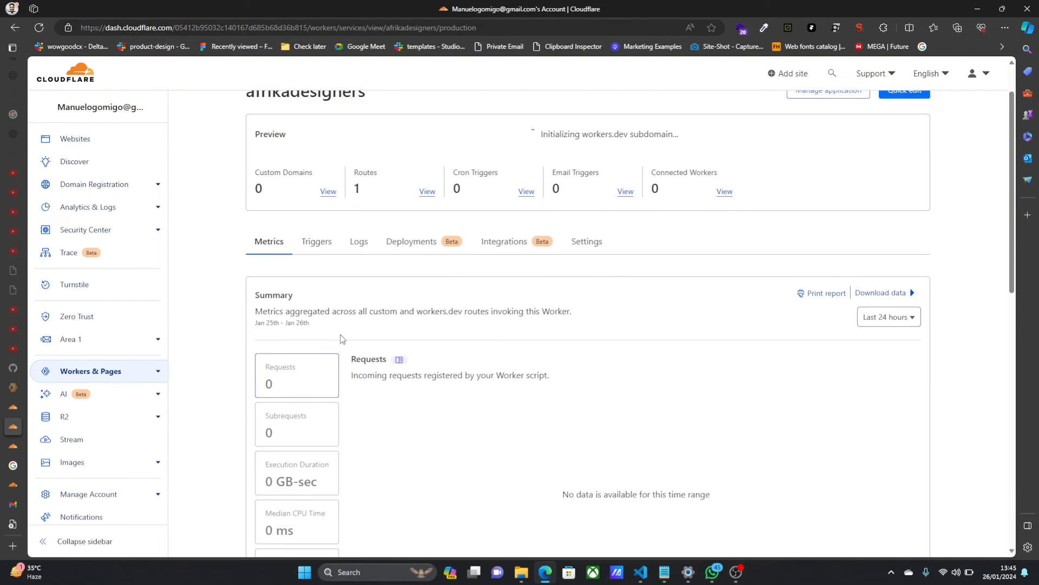
pyautogui.click(578, 259)
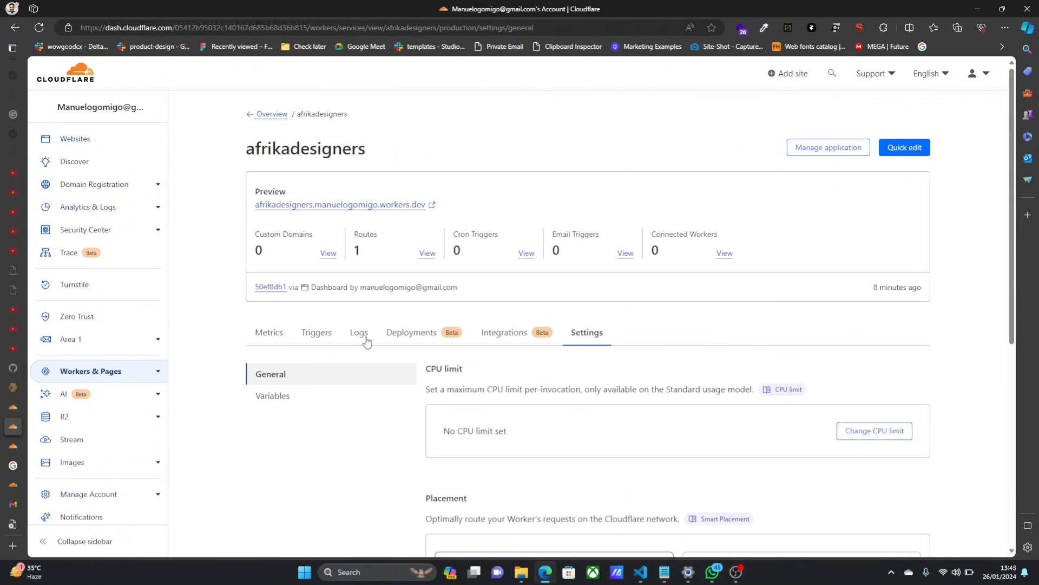
pyautogui.click(330, 338)
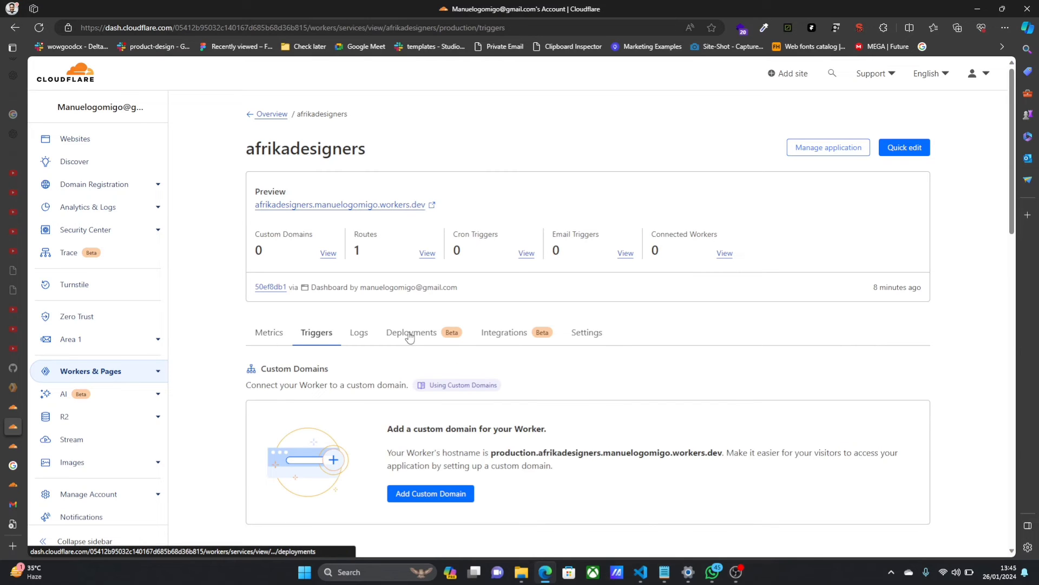
pyautogui.click(403, 332)
pyautogui.click(359, 332)
pyautogui.click(307, 334)
pyautogui.scroll(-3, 427, 352)
pyautogui.click(431, 351)
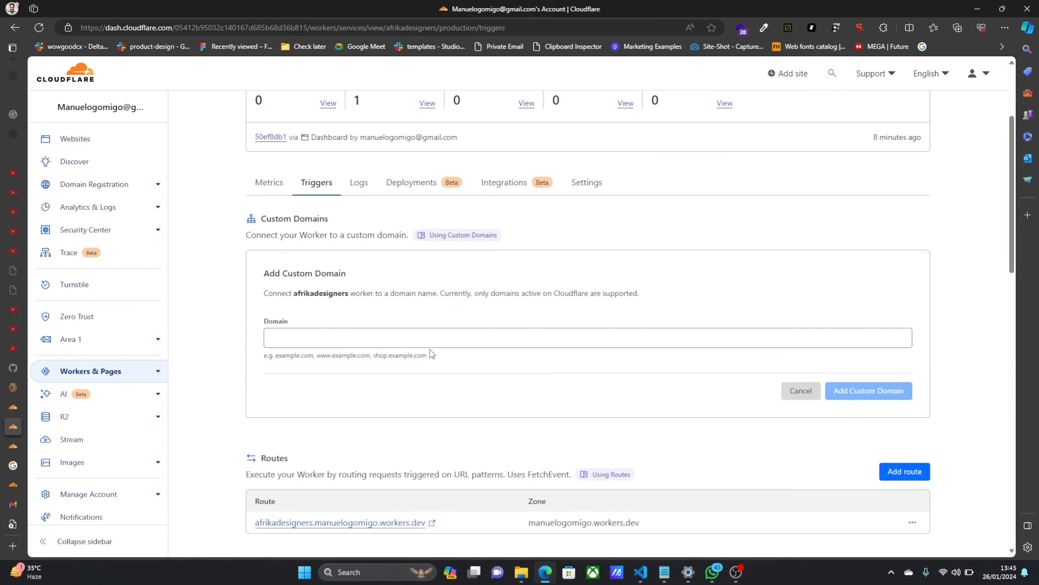
pyautogui.click(358, 337)
pyautogui.write('www.afrikadesigners.com')
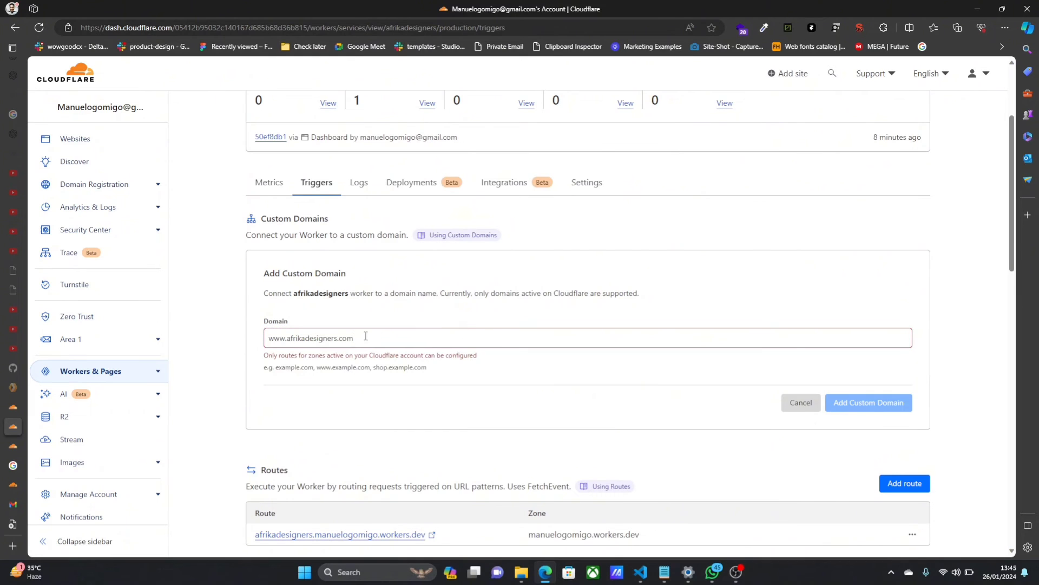
pyautogui.click(372, 338)
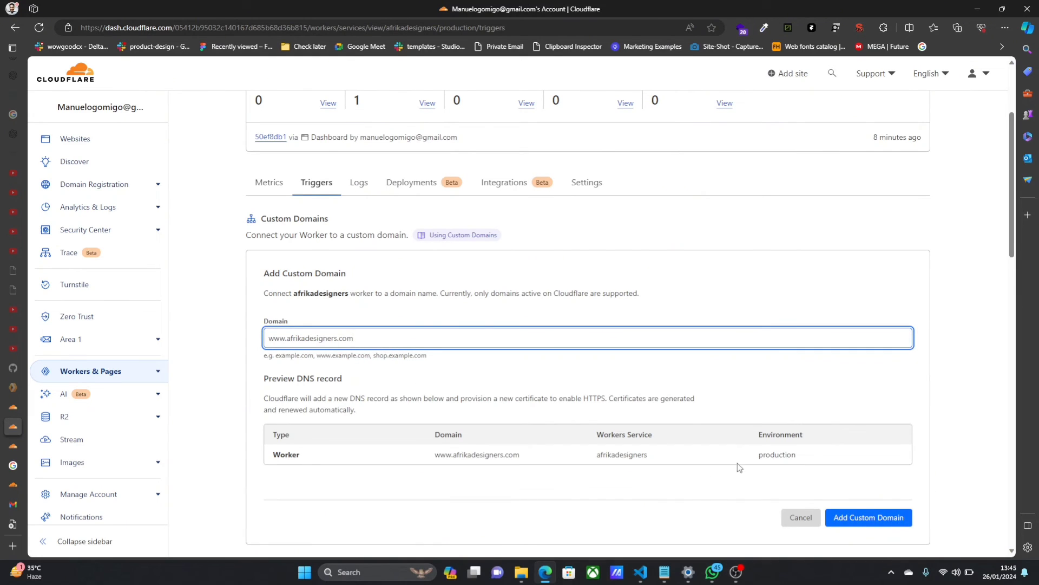
pyautogui.click(872, 516)
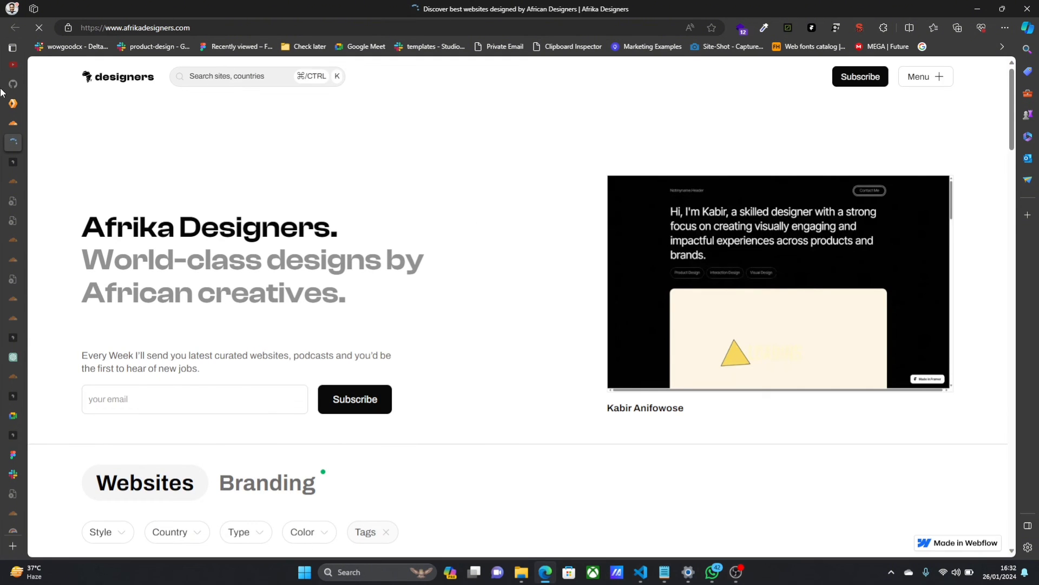
# Return to the afrikadesigners worker and open its code with Quick edit.
pyautogui.click(17, 122)
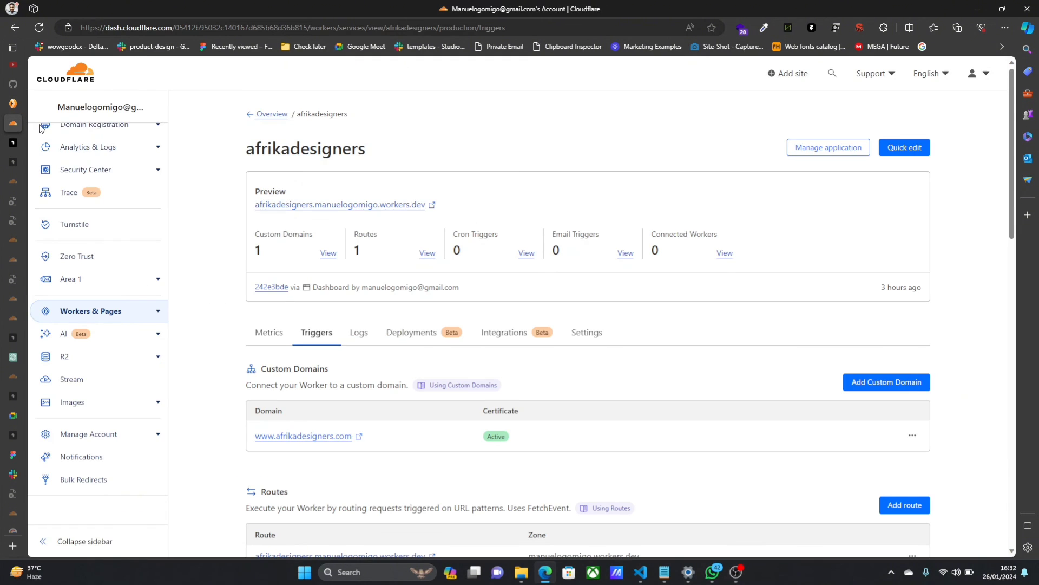
pyautogui.click(901, 155)
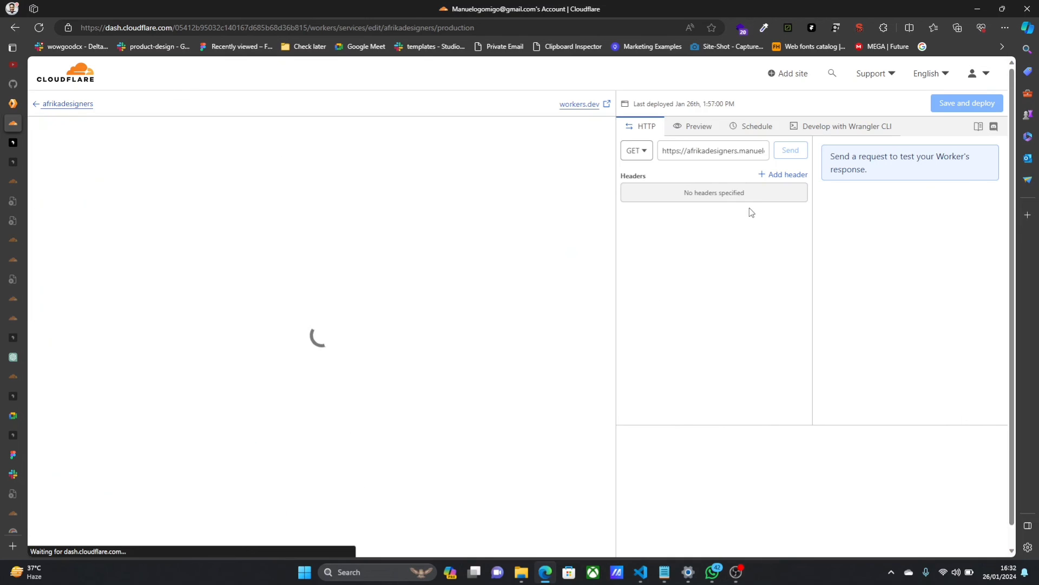